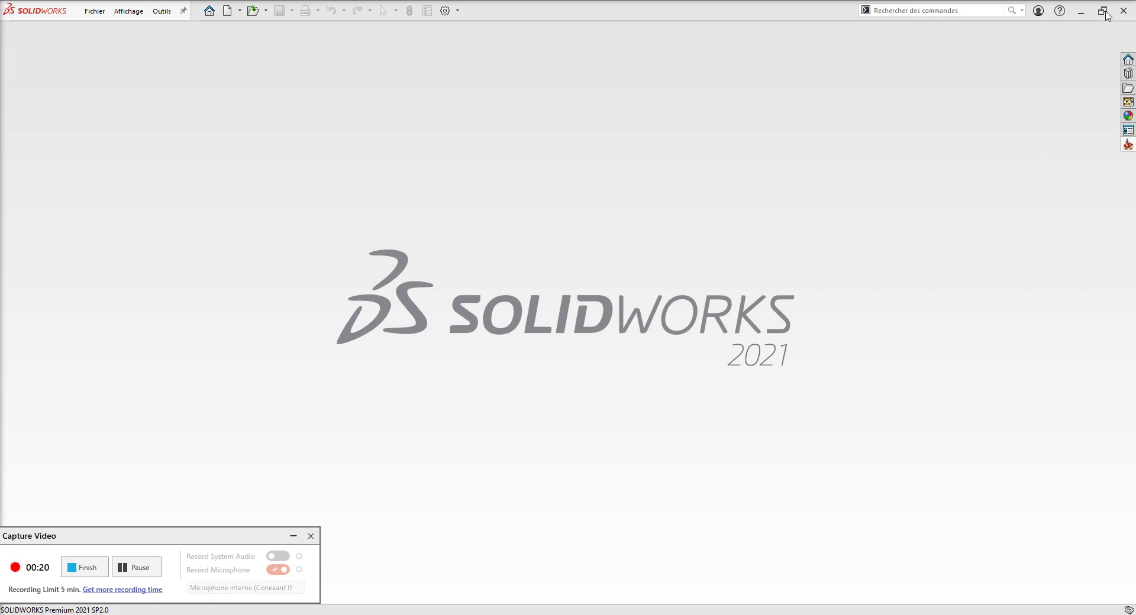
Display the About SOLIDWORKS box, which shows SOLIDWORKS Premium 2021 SP2.0.
{"action": "left_click", "coordinate": [1060, 12]}
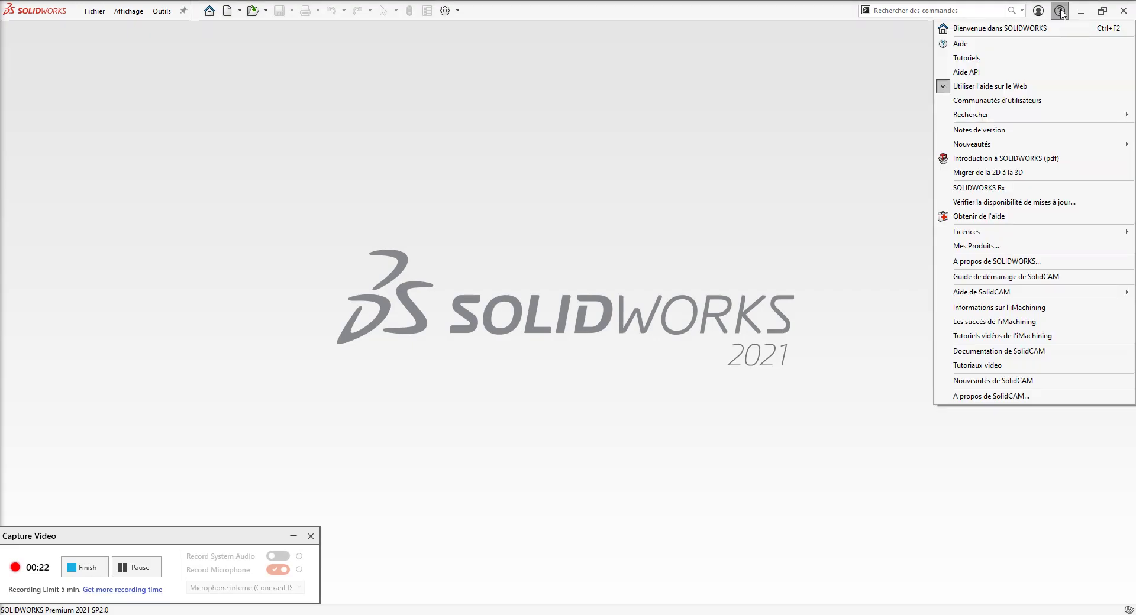
{"action": "mouse_move", "coordinate": [982, 292]}
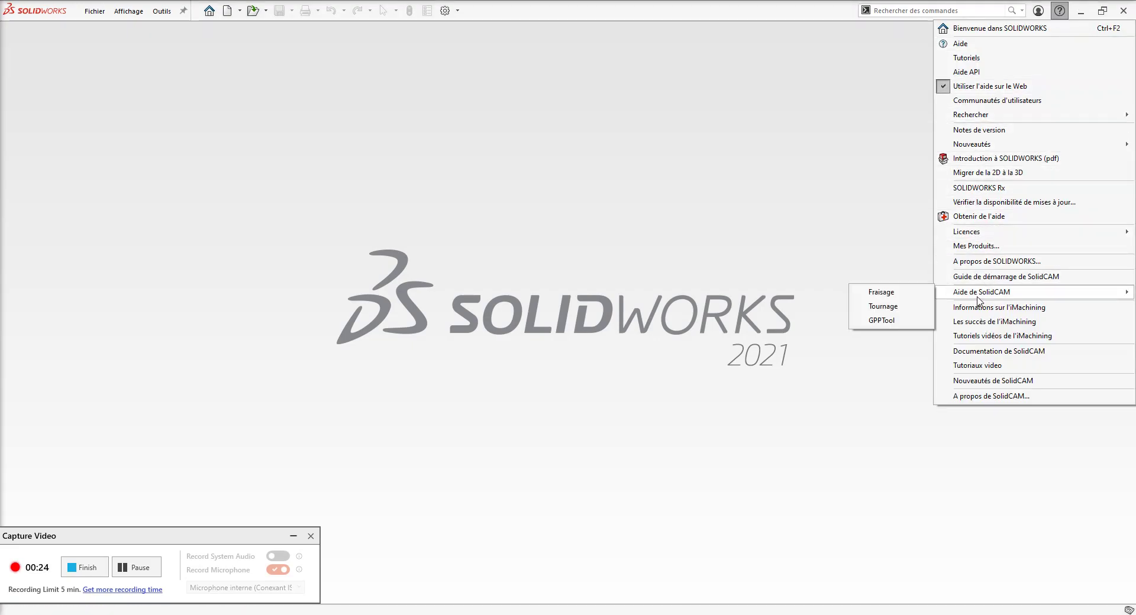
{"action": "left_click", "coordinate": [983, 261]}
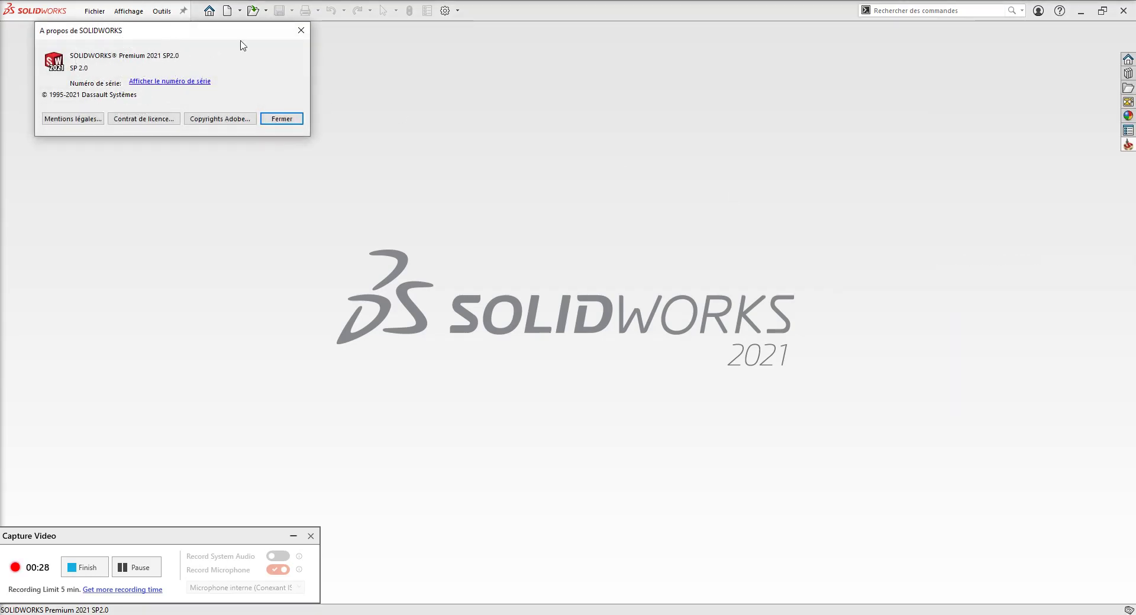
Close the About box and review the Importer page of the system options.
{"action": "left_click", "coordinate": [301, 30]}
{"action": "left_click", "coordinate": [458, 11]}
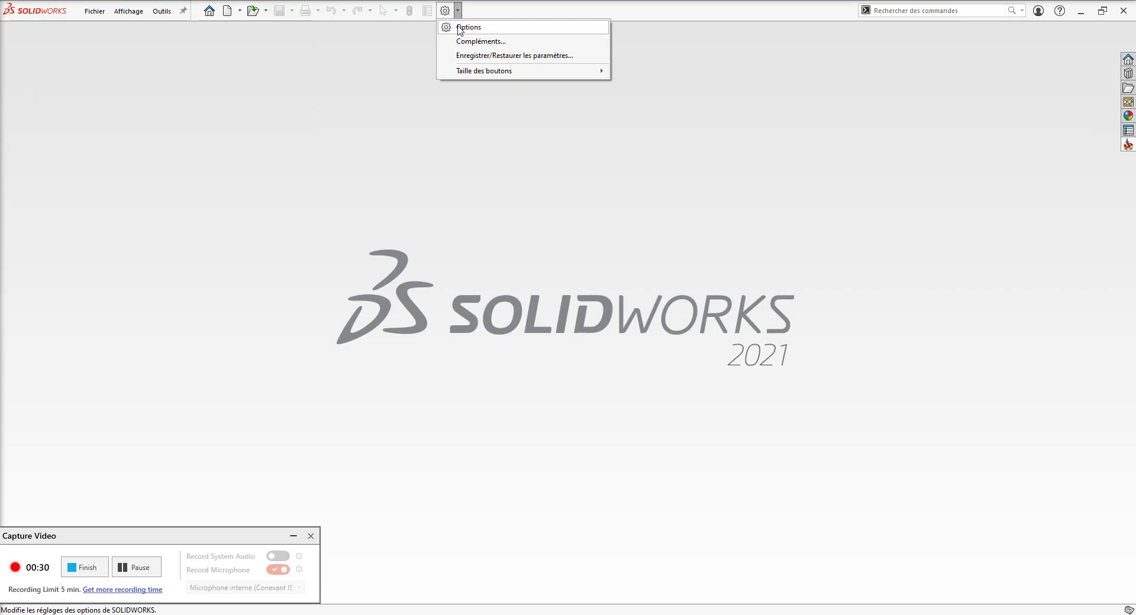
{"action": "left_click", "coordinate": [468, 27]}
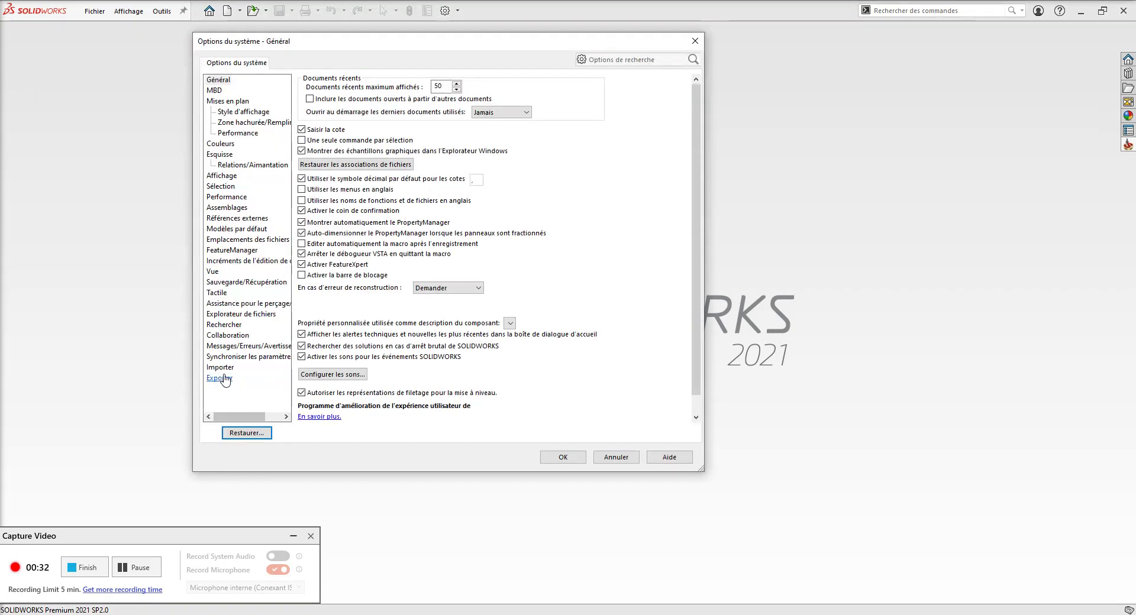
{"action": "left_click", "coordinate": [220, 367]}
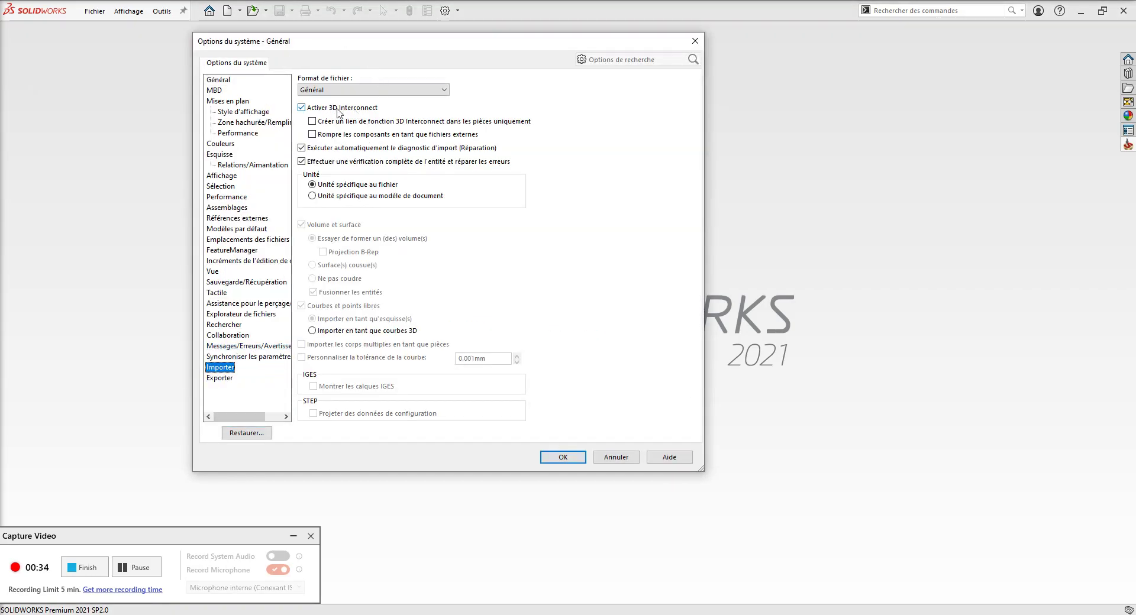
{"action": "left_click", "coordinate": [695, 40]}
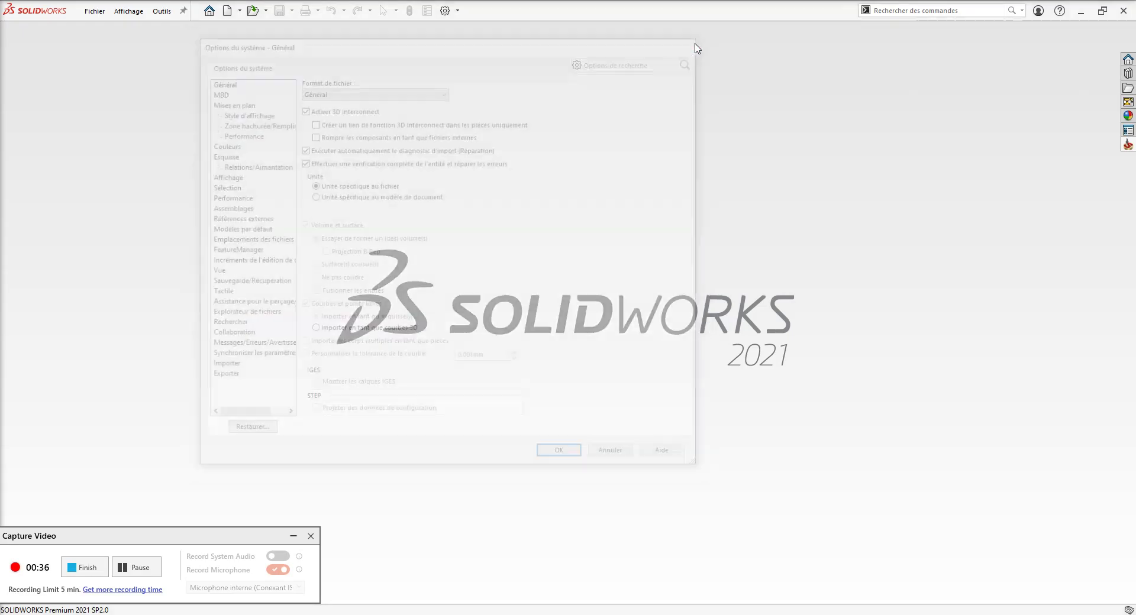
{"action": "left_click", "coordinate": [93, 11]}
Import Projet FAO V1.CATPart from the Fichiers test versionning folder as a SOLIDWORKS part.
{"action": "left_click", "coordinate": [103, 47]}
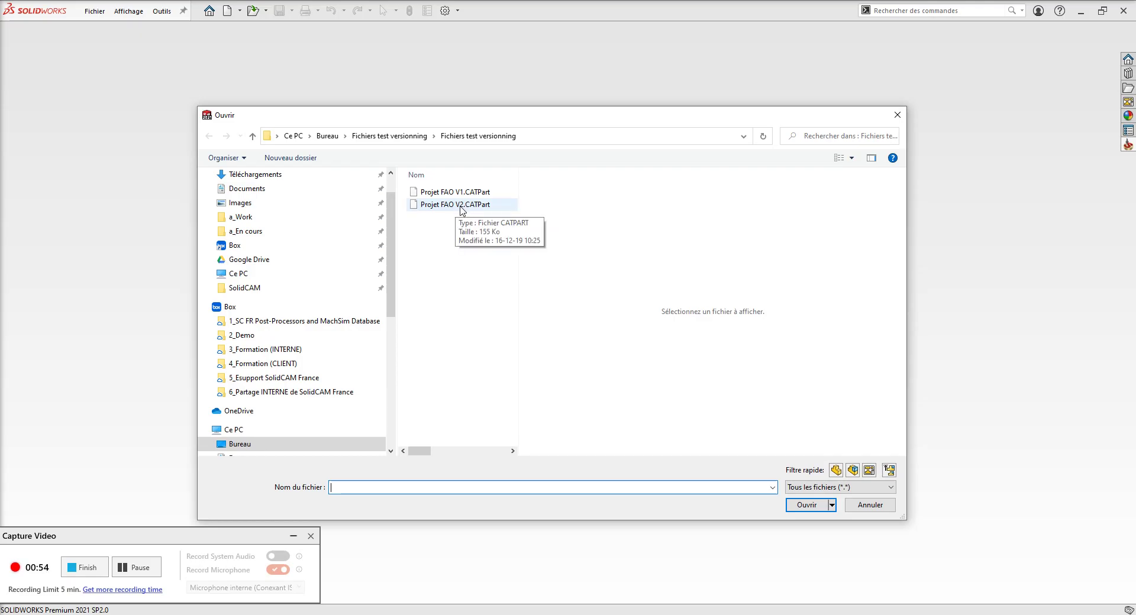
{"action": "left_click", "coordinate": [456, 192]}
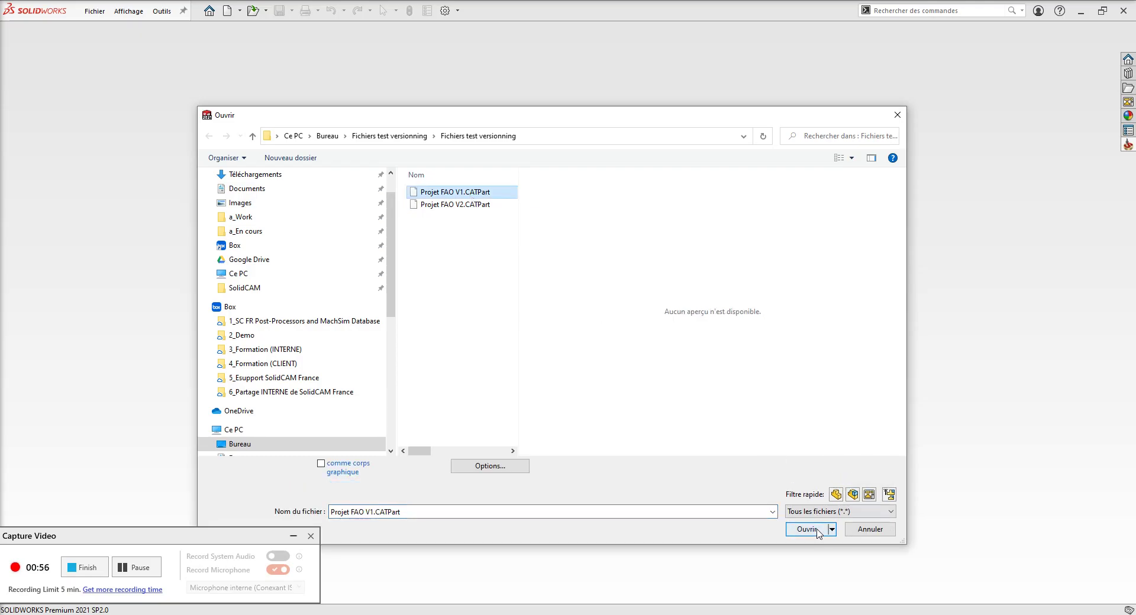
{"action": "left_click", "coordinate": [818, 530]}
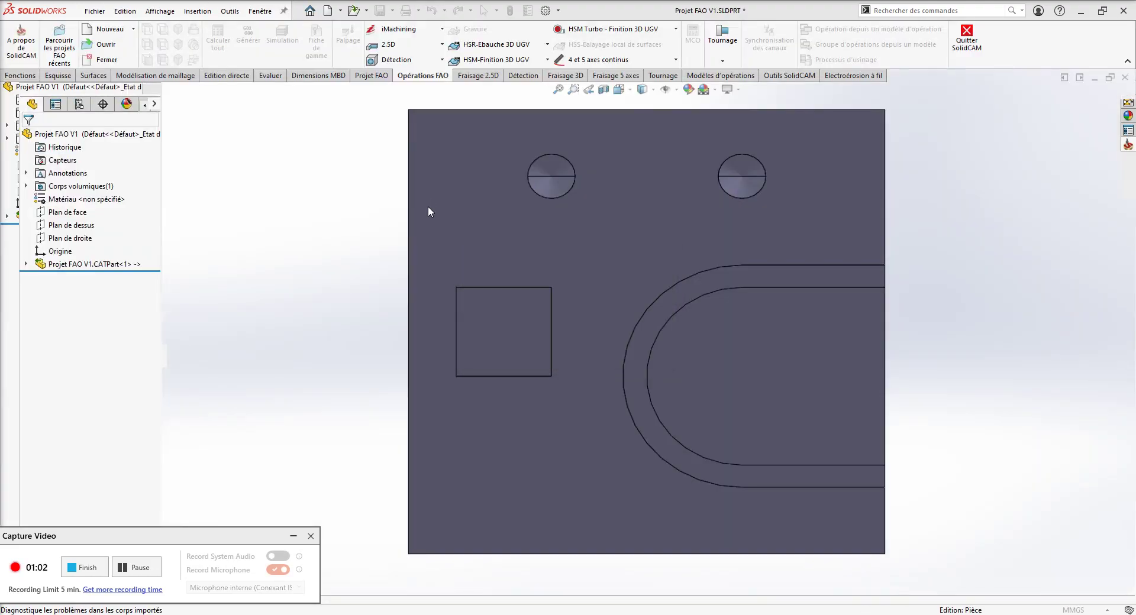
Display the block shaded with edges in an oblique view and save it as Projet FAO V1.SLDPRT.
{"action": "left_click", "coordinate": [28, 139]}
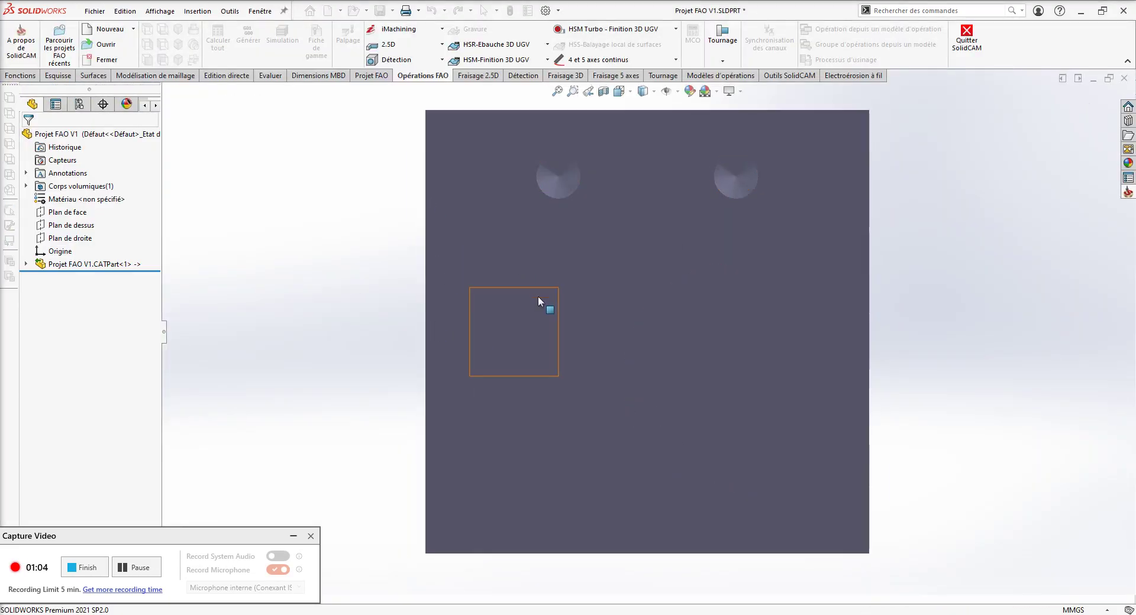
{"action": "left_click", "coordinate": [646, 106]}
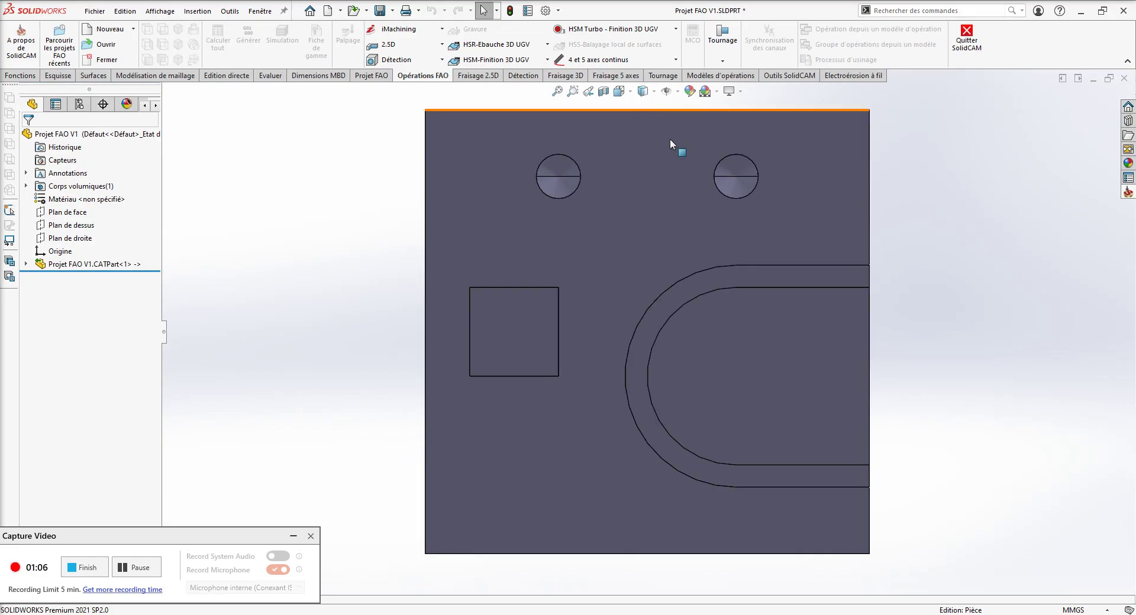
{"action": "mouse_move", "coordinate": [772, 328]}
{"action": "middle_mouse_down"}
{"action": "mouse_move", "coordinate": [685, 155]}
{"action": "mouse_move", "coordinate": [725, 236]}
{"action": "middle_mouse_up"}
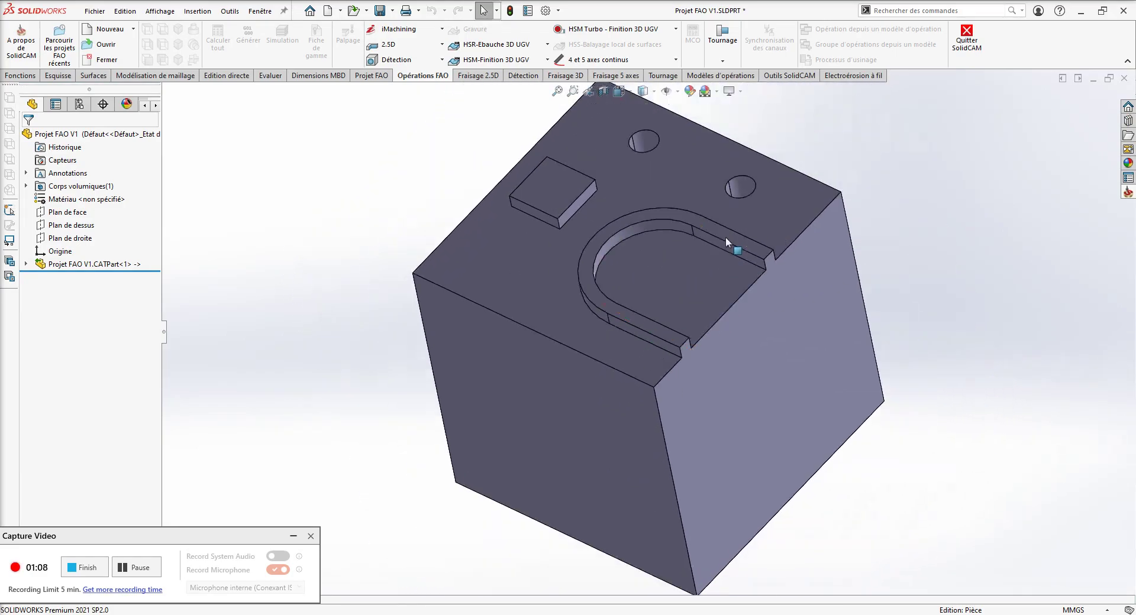
{"action": "scroll", "coordinate": [665, 222], "scroll_direction": "up", "scroll_amount": 3}
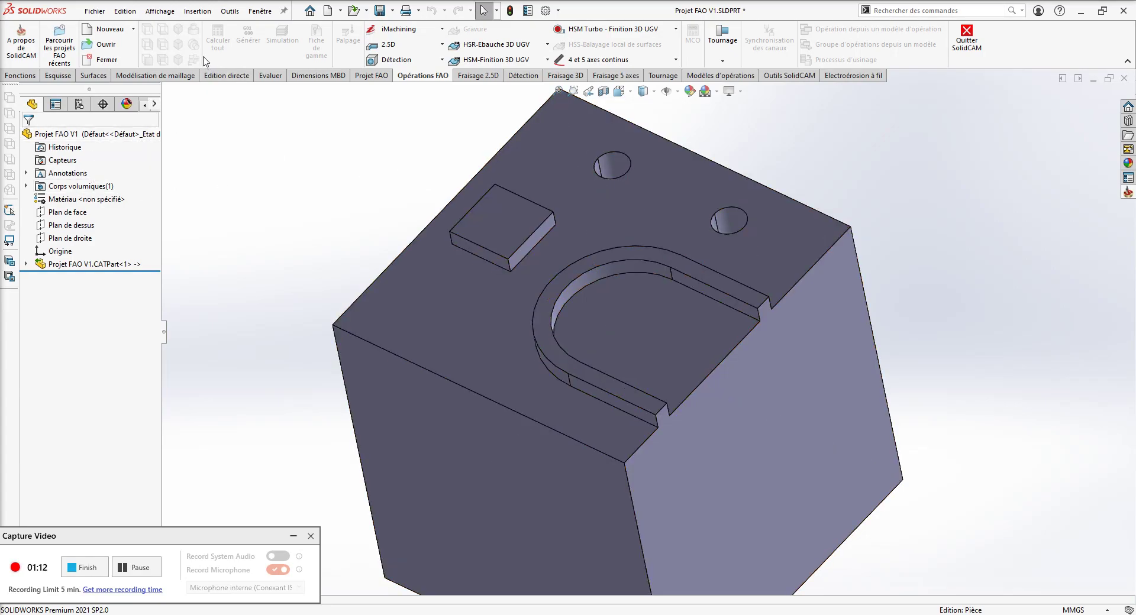
{"action": "left_click", "coordinate": [375, 14]}
{"action": "left_click", "coordinate": [464, 302]}
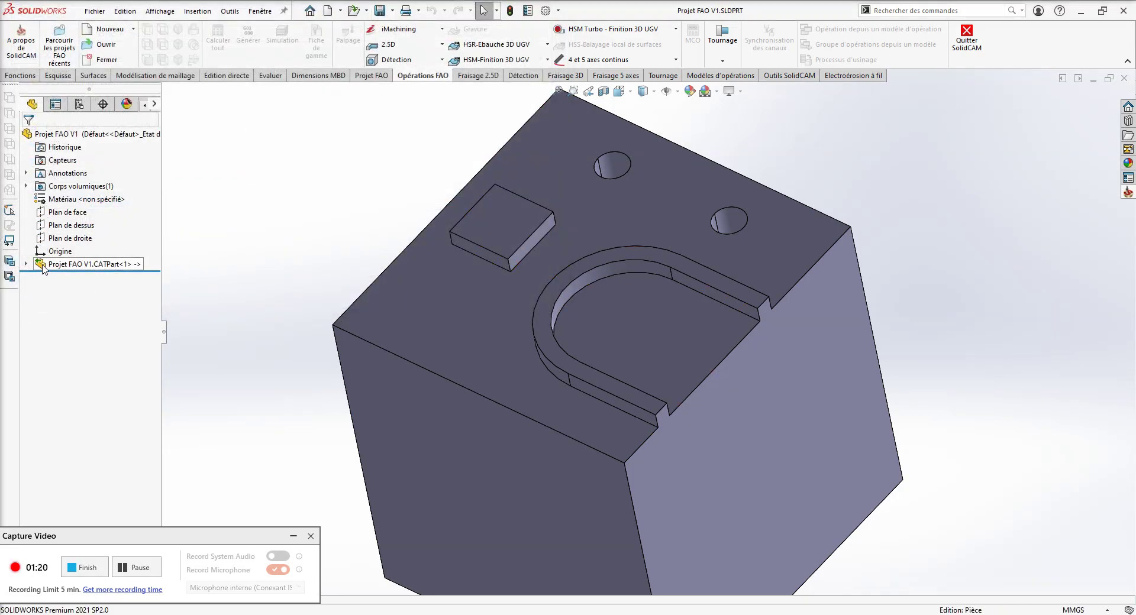
Inspect the CATPart import feature's source file path, then close its settings.
{"action": "left_click", "coordinate": [109, 267]}
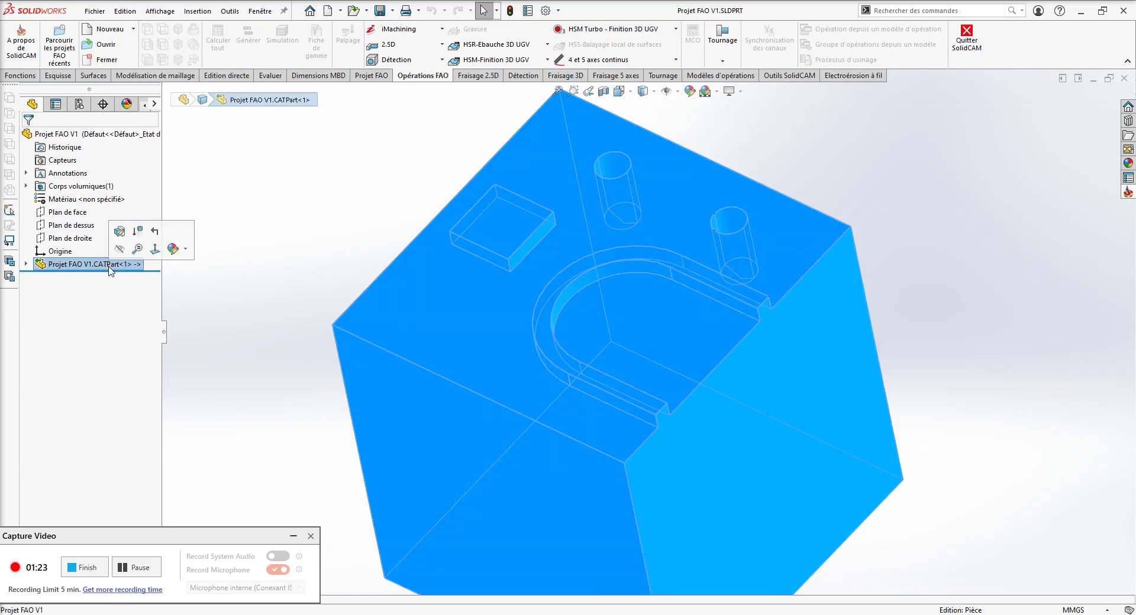
{"action": "left_click", "coordinate": [119, 231]}
{"action": "left_click_drag", "start_coordinate": [139, 172], "coordinate": [34, 171]}
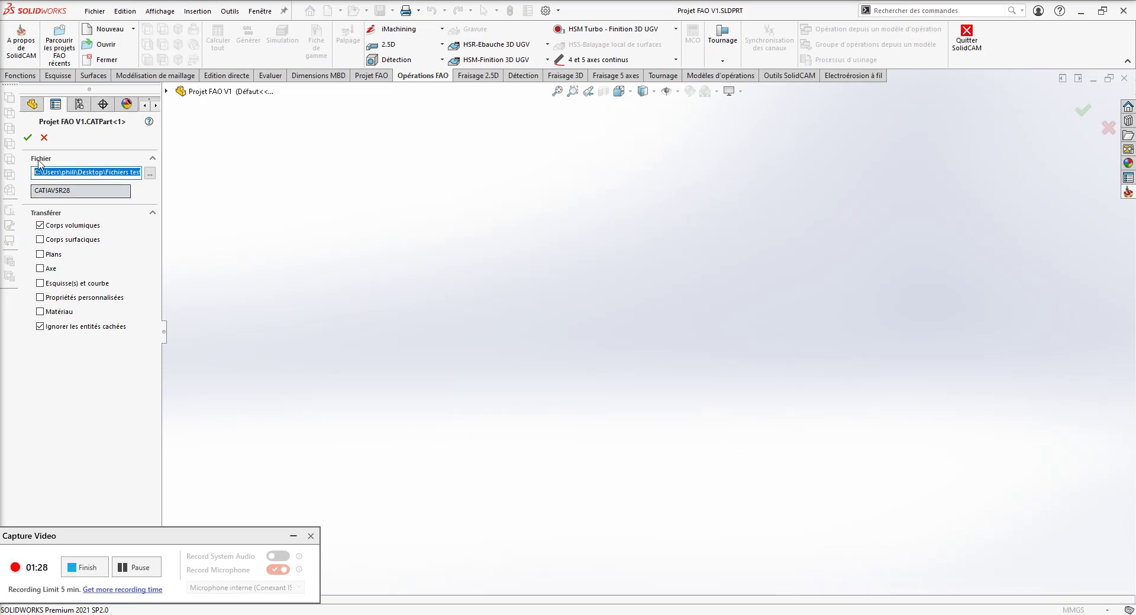
{"action": "left_click", "coordinate": [44, 138]}
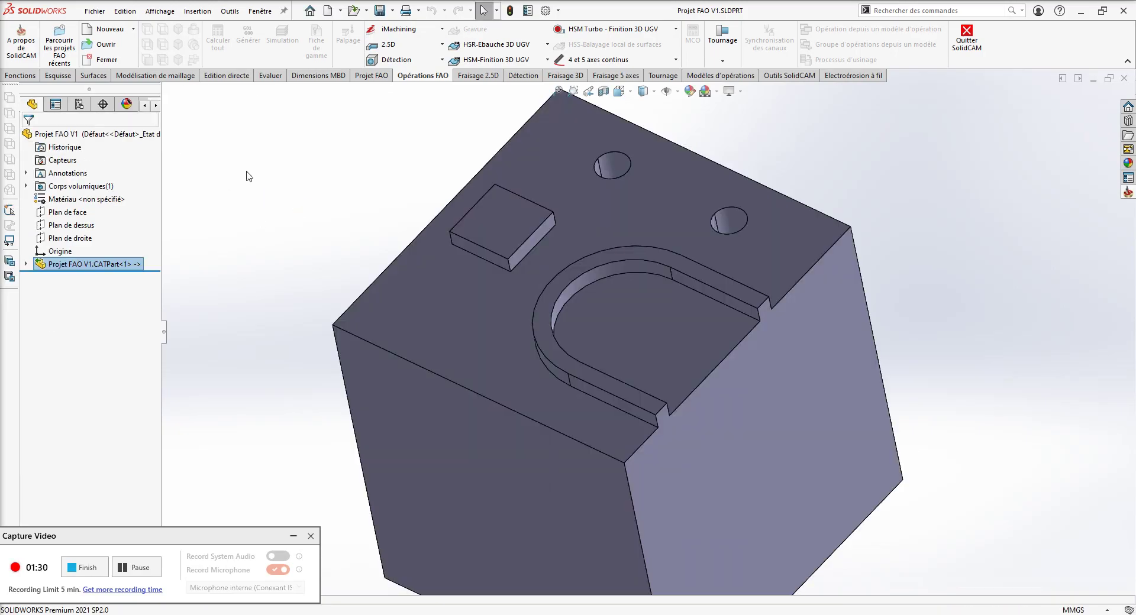
Create a SolidCAM milling project on machine gMilling_3x with origin, stock and target defined.
{"action": "left_click", "coordinate": [110, 28]}
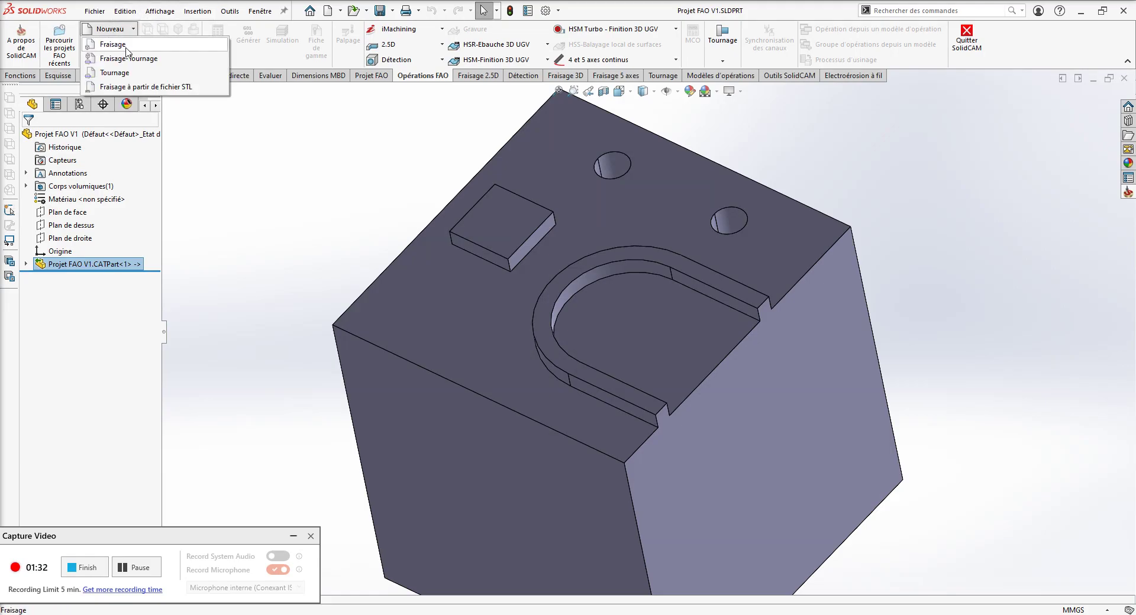
{"action": "left_click", "coordinate": [117, 46]}
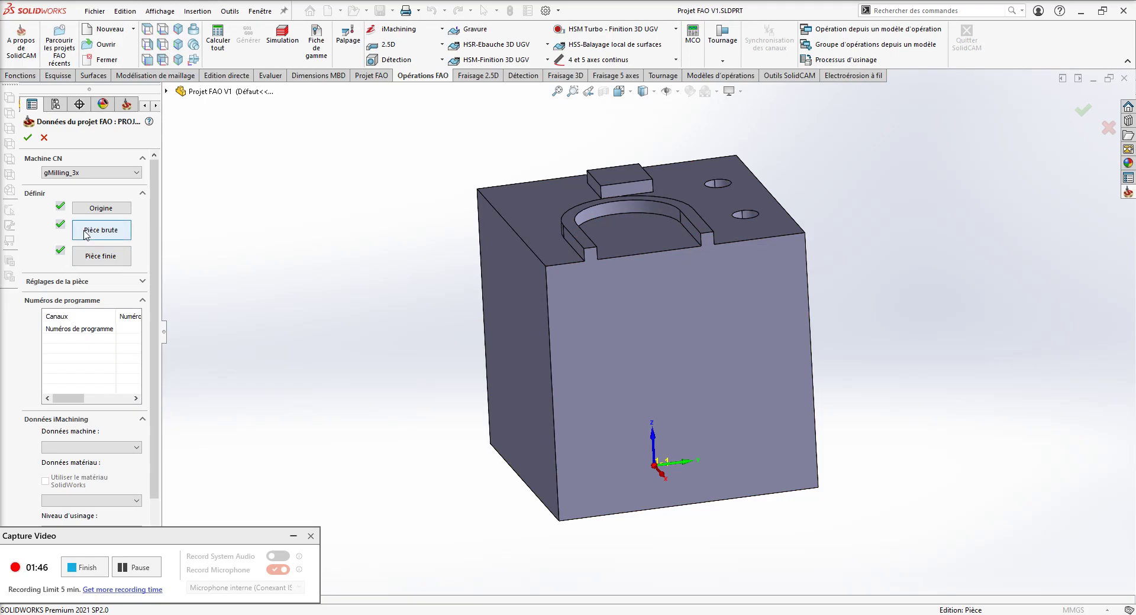
{"action": "left_click", "coordinate": [28, 138]}
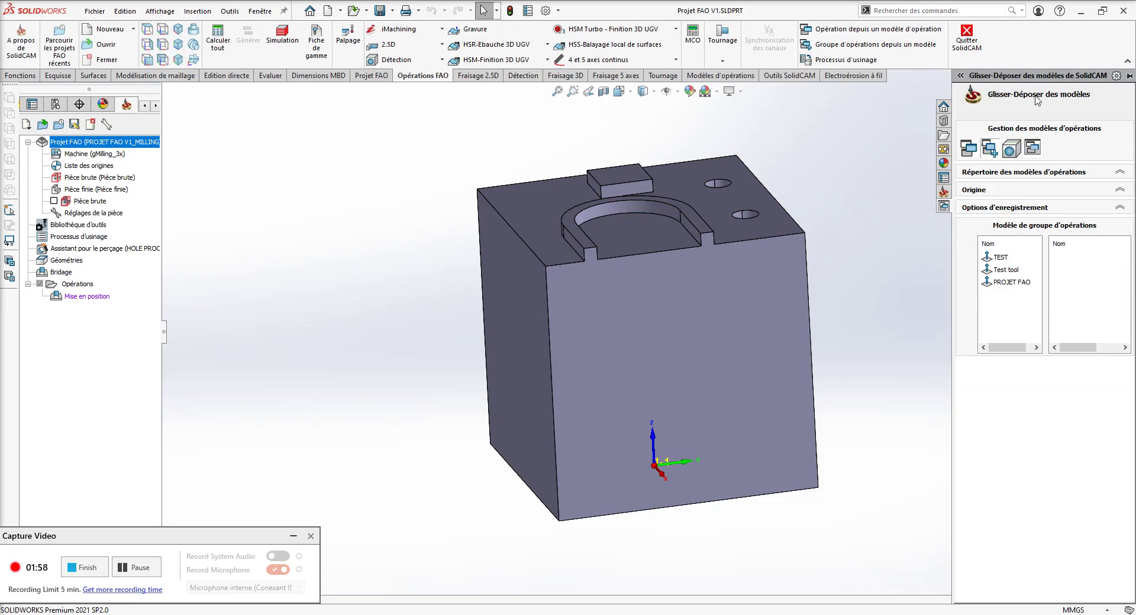
Drop the PROJET FAO template on the top face, adding Poches, Perçage Ø10 and Chanfreinage.
{"action": "middle_click_drag", "start_coordinate": [755, 217], "coordinate": [655, 233]}
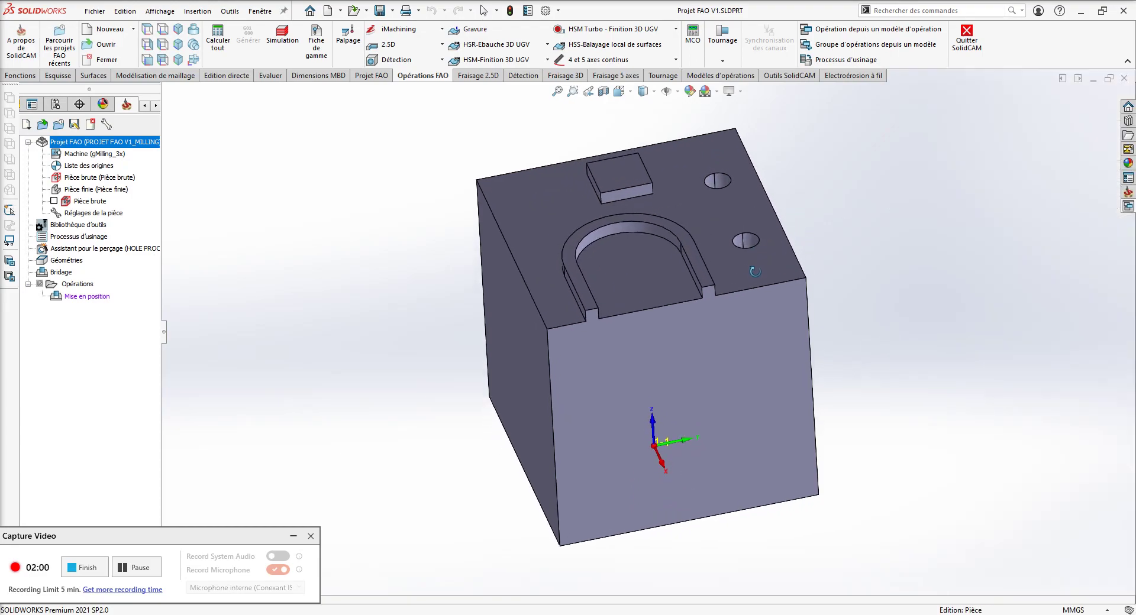
{"action": "scroll", "coordinate": [655, 233], "scroll_direction": "down", "scroll_amount": 2}
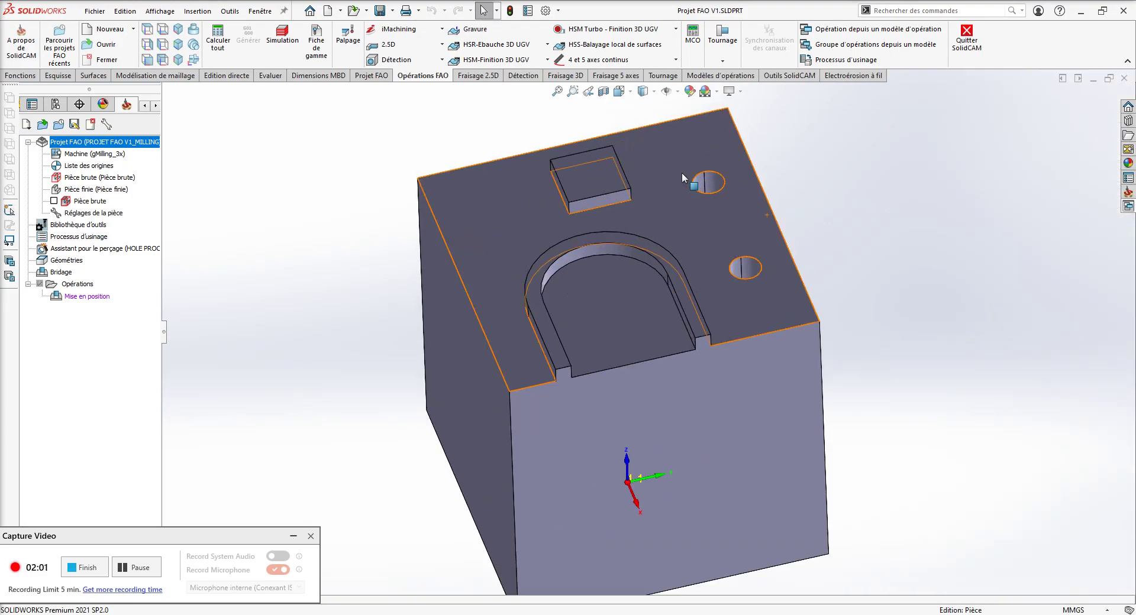
{"action": "left_click", "coordinate": [1129, 206]}
{"action": "left_click", "coordinate": [1006, 283]}
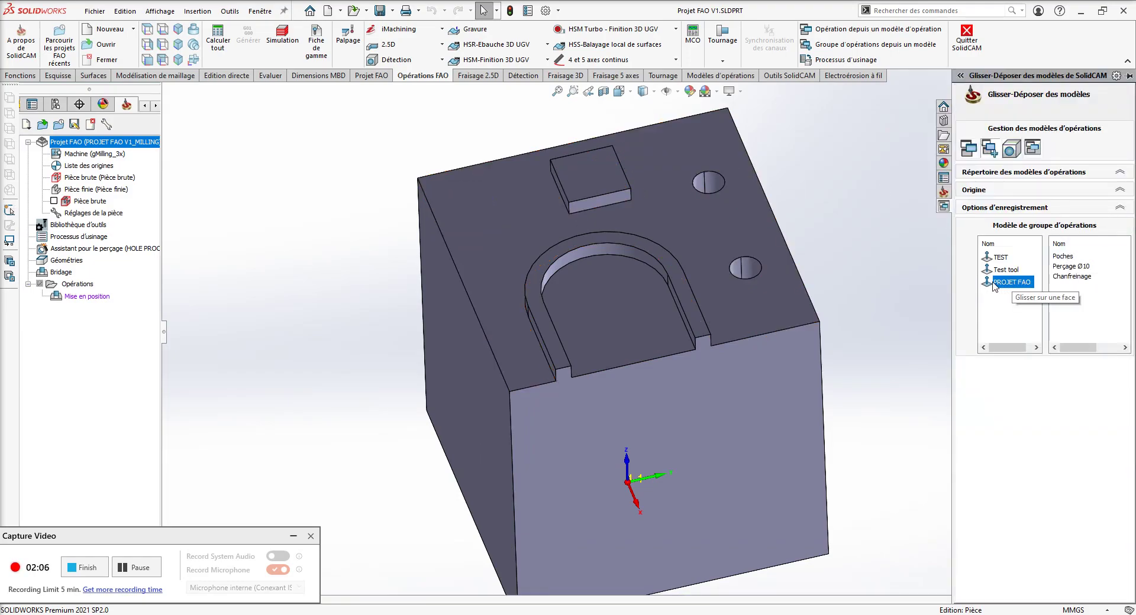
{"action": "left_click_drag", "start_coordinate": [994, 286], "coordinate": [704, 234]}
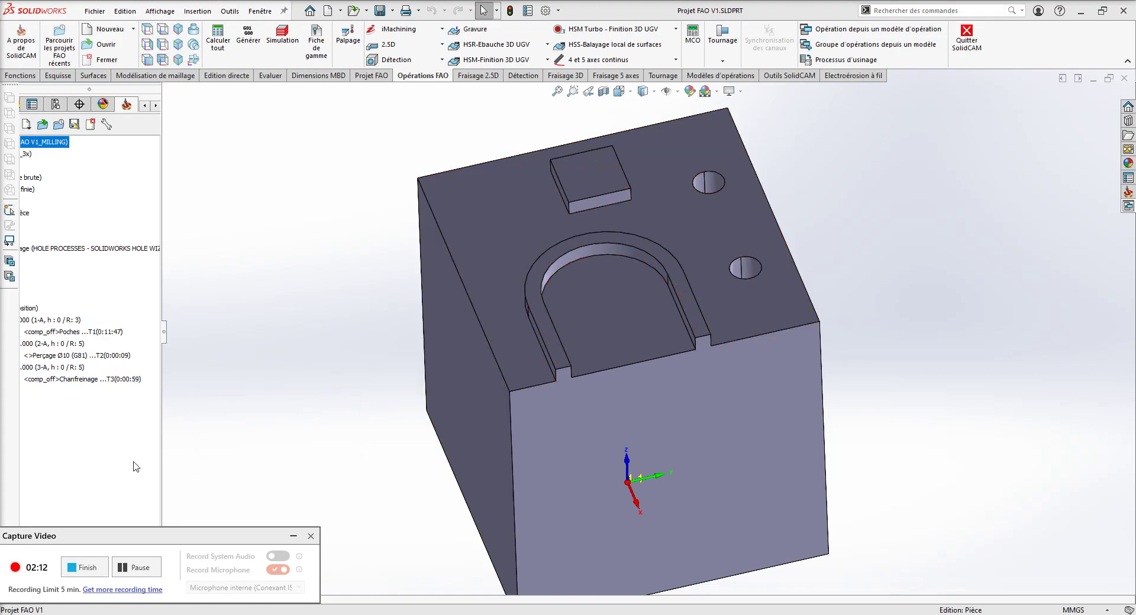
Preview the Poches pocket toolpath and orbit around it, then hide it.
{"action": "left_click_drag", "start_coordinate": [153, 546], "coordinate": [185, 517]}
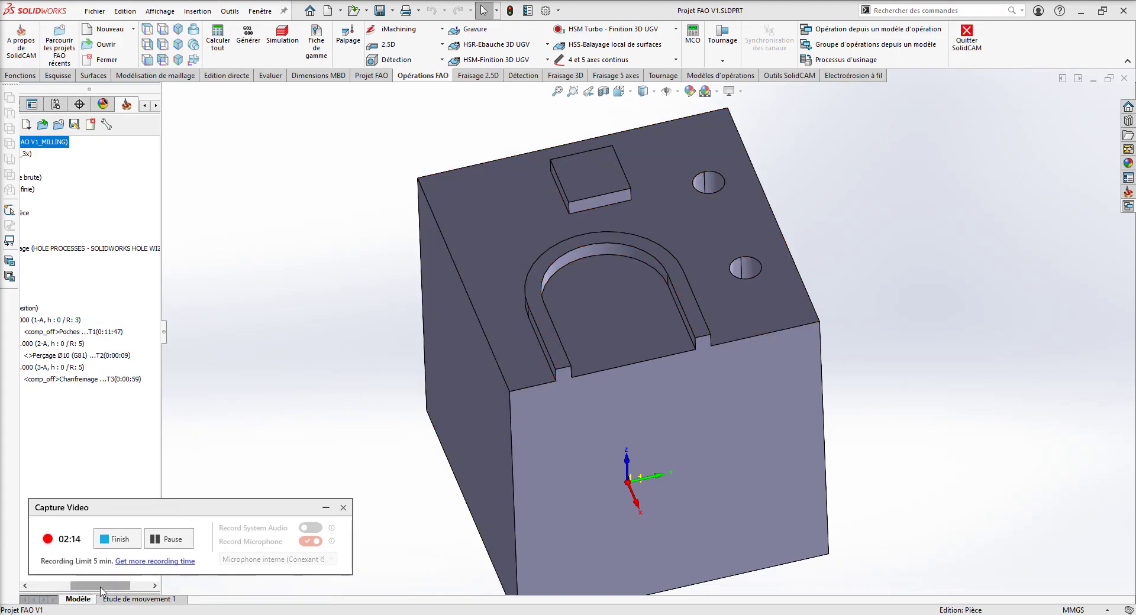
{"action": "left_click", "coordinate": [66, 591]}
{"action": "left_click", "coordinate": [133, 331]}
{"action": "left_click", "coordinate": [87, 331]}
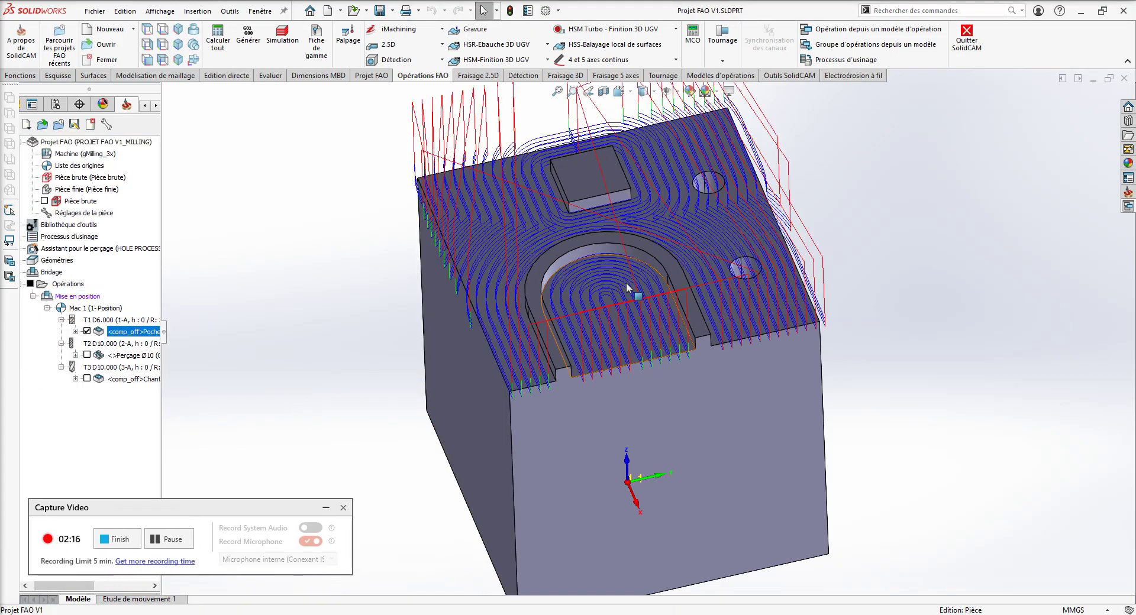
{"action": "mouse_move", "coordinate": [626, 282]}
{"action": "middle_mouse_down"}
{"action": "mouse_move", "coordinate": [613, 353]}
{"action": "mouse_move", "coordinate": [538, 275]}
{"action": "middle_mouse_up"}
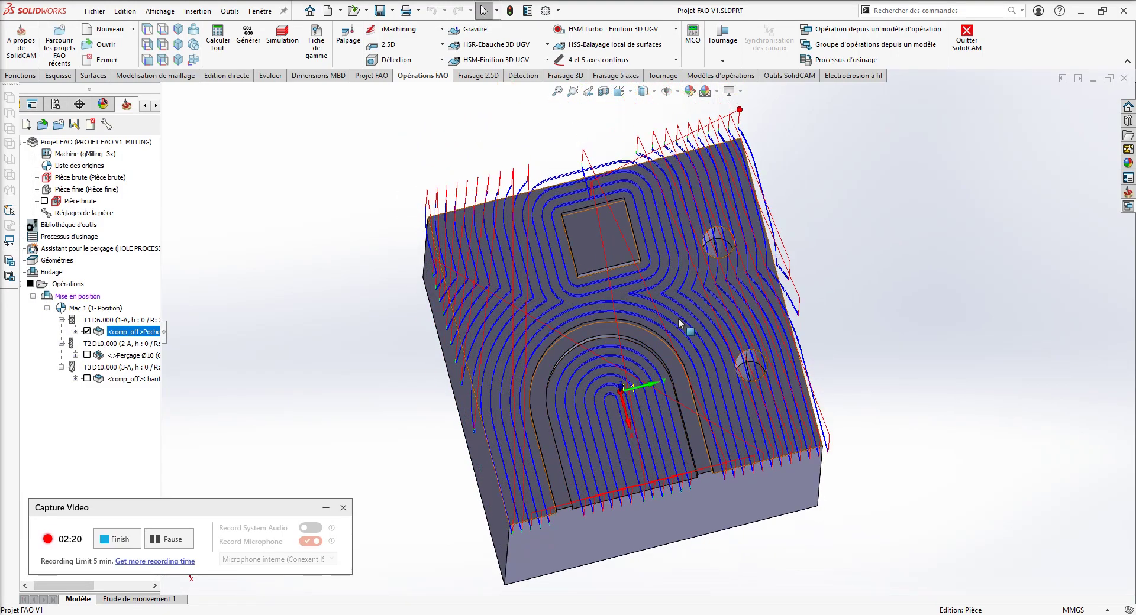
{"action": "mouse_move", "coordinate": [100, 342]}
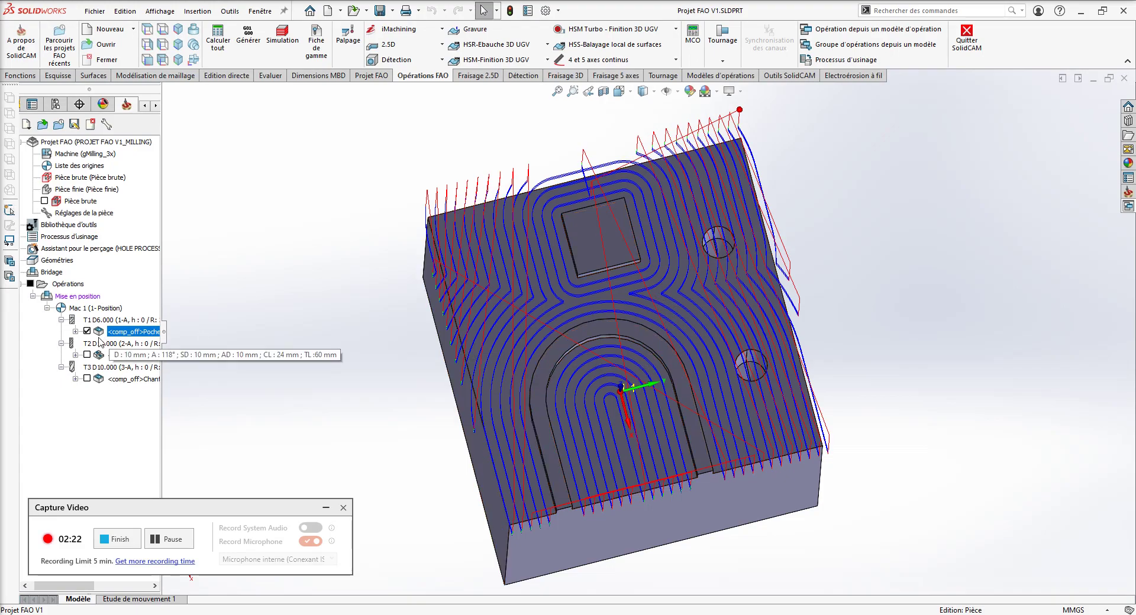
{"action": "left_click", "coordinate": [87, 332]}
Preview the Perçage Ø10 and chamfer toolpaths, then launch simulation of all operations.
{"action": "left_click", "coordinate": [87, 355]}
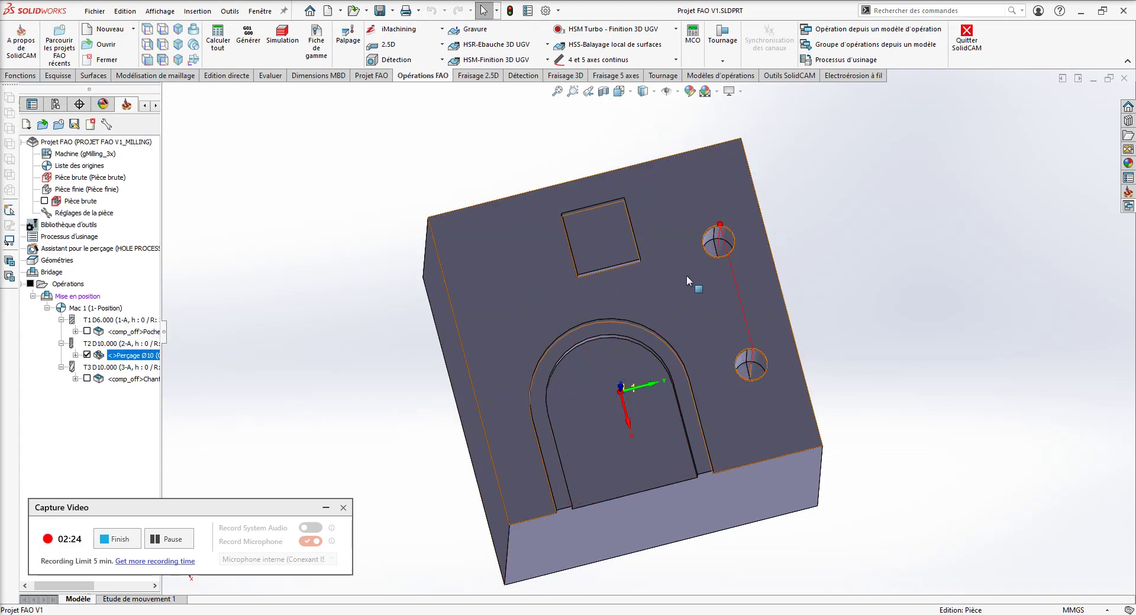
{"action": "mouse_move", "coordinate": [686, 275]}
{"action": "middle_mouse_down"}
{"action": "mouse_move", "coordinate": [705, 239]}
{"action": "mouse_move", "coordinate": [701, 254]}
{"action": "middle_mouse_up"}
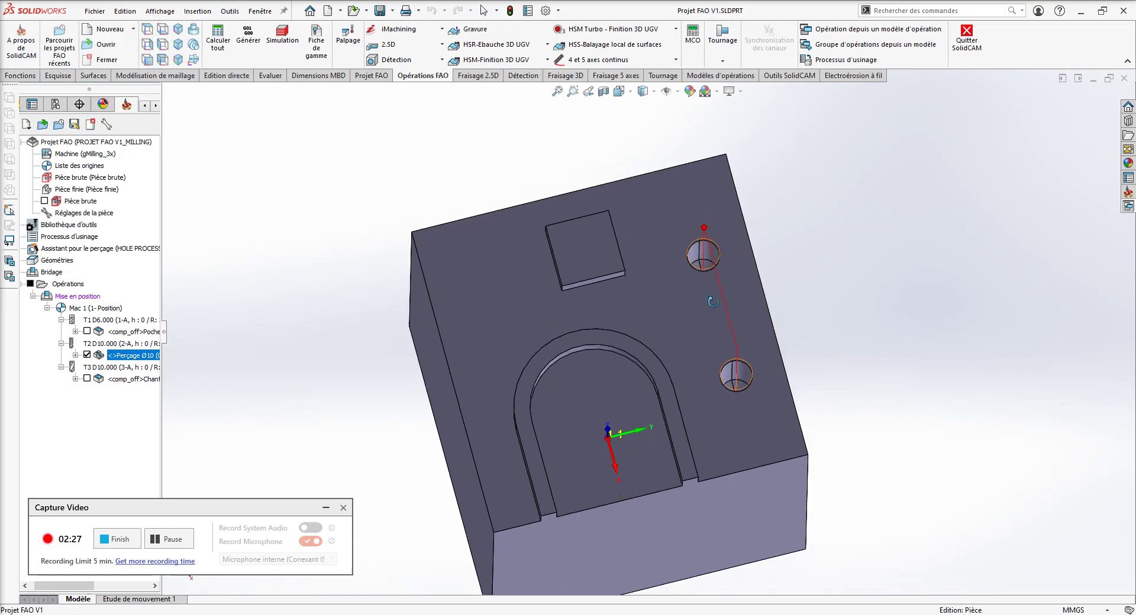
{"action": "left_click", "coordinate": [87, 355]}
{"action": "left_click", "coordinate": [87, 379]}
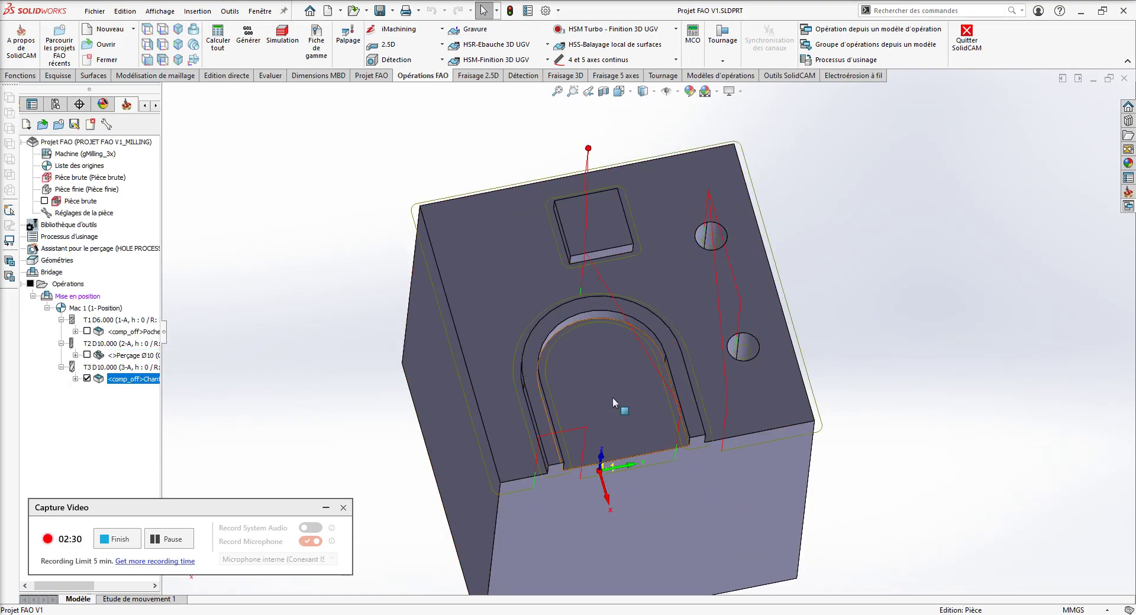
{"action": "middle_click_drag", "start_coordinate": [612, 402], "coordinate": [655, 365]}
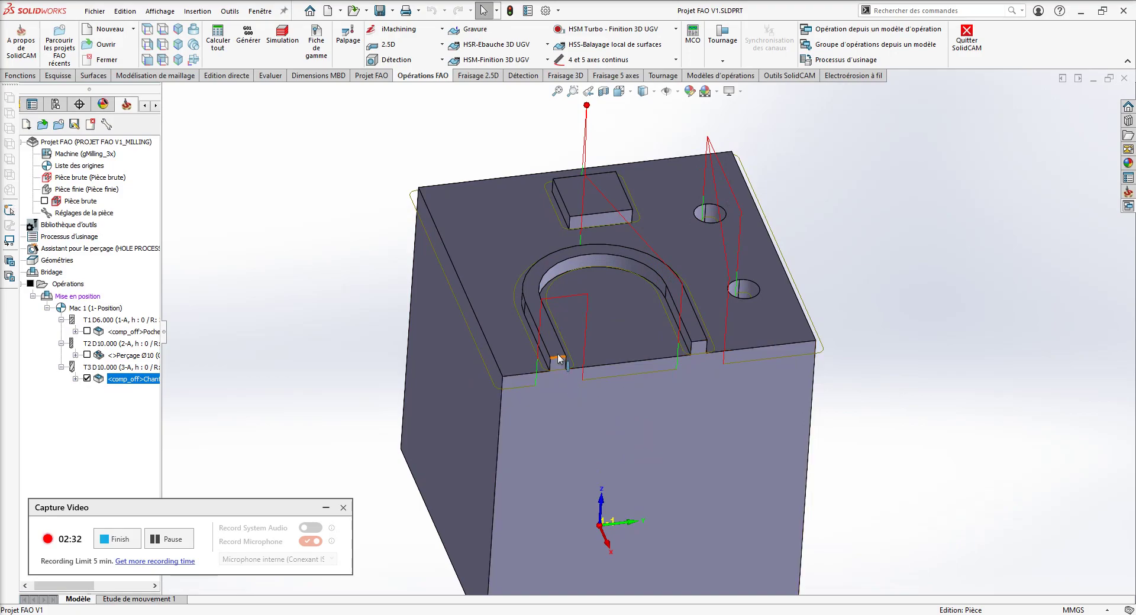
{"action": "right_click", "coordinate": [65, 284]}
{"action": "left_click", "coordinate": [94, 437]}
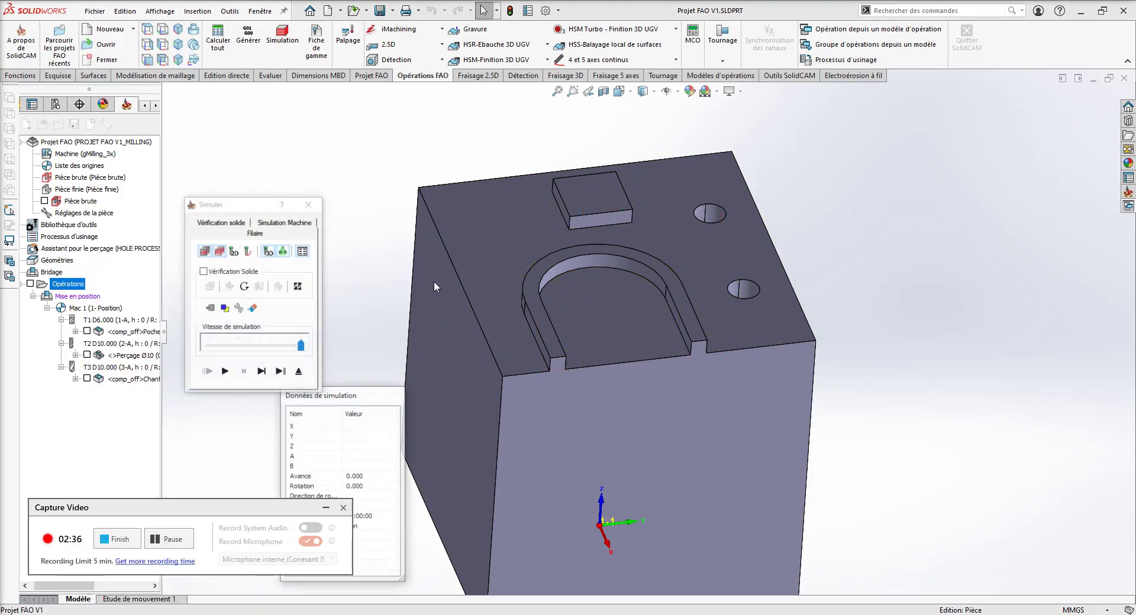
Play the solid-verification machining of the V1 block, zoom in to inspect, then exit.
{"action": "left_click", "coordinate": [220, 223]}
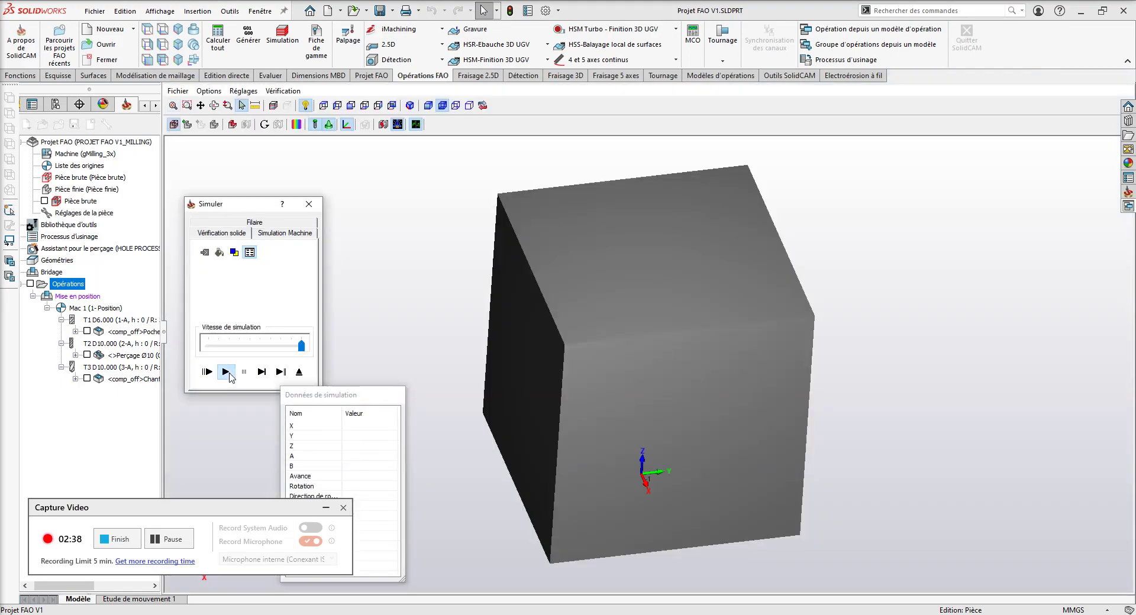
{"action": "left_click", "coordinate": [226, 372]}
{"action": "scroll", "coordinate": [797, 349], "scroll_direction": "up", "scroll_amount": 5}
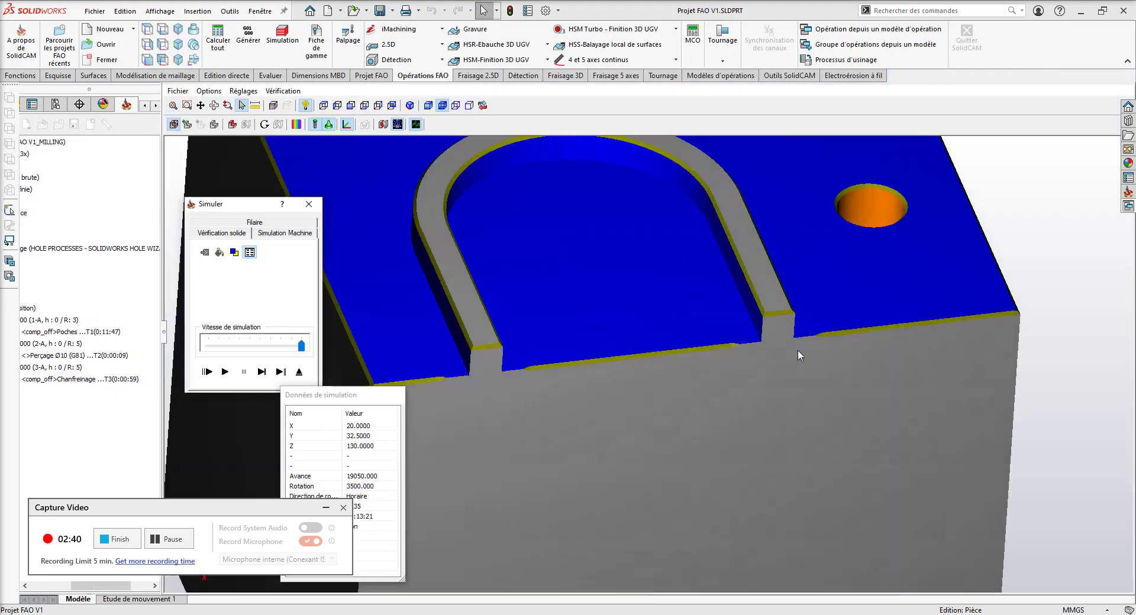
{"action": "scroll", "coordinate": [746, 342], "scroll_direction": "up", "scroll_amount": 3}
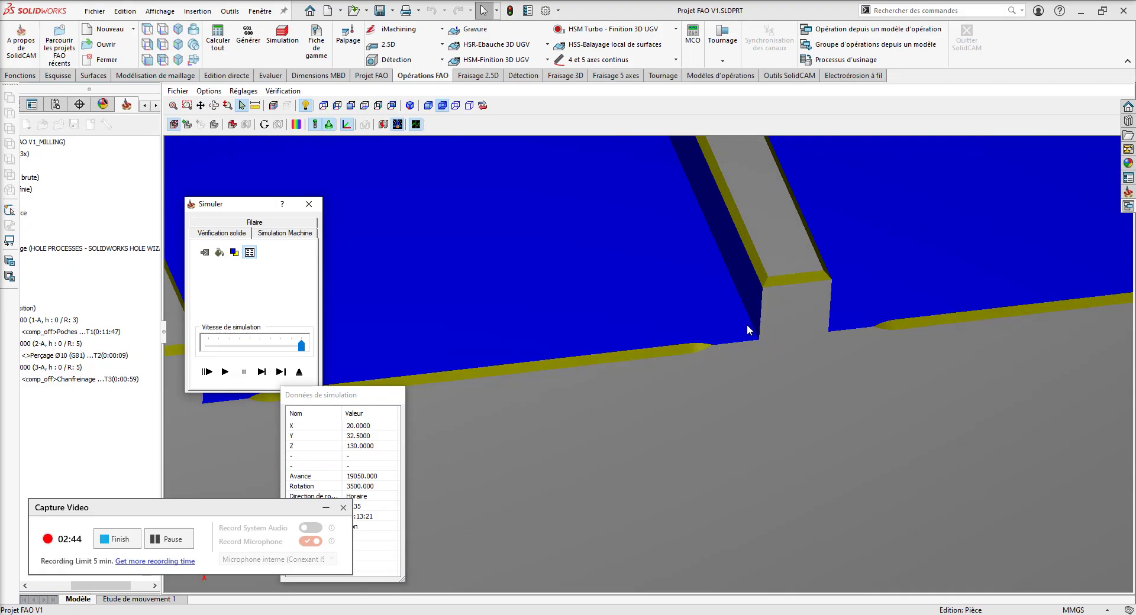
{"action": "scroll", "coordinate": [760, 319], "scroll_direction": "down", "scroll_amount": 5}
{"action": "scroll", "coordinate": [697, 319], "scroll_direction": "down", "scroll_amount": 3}
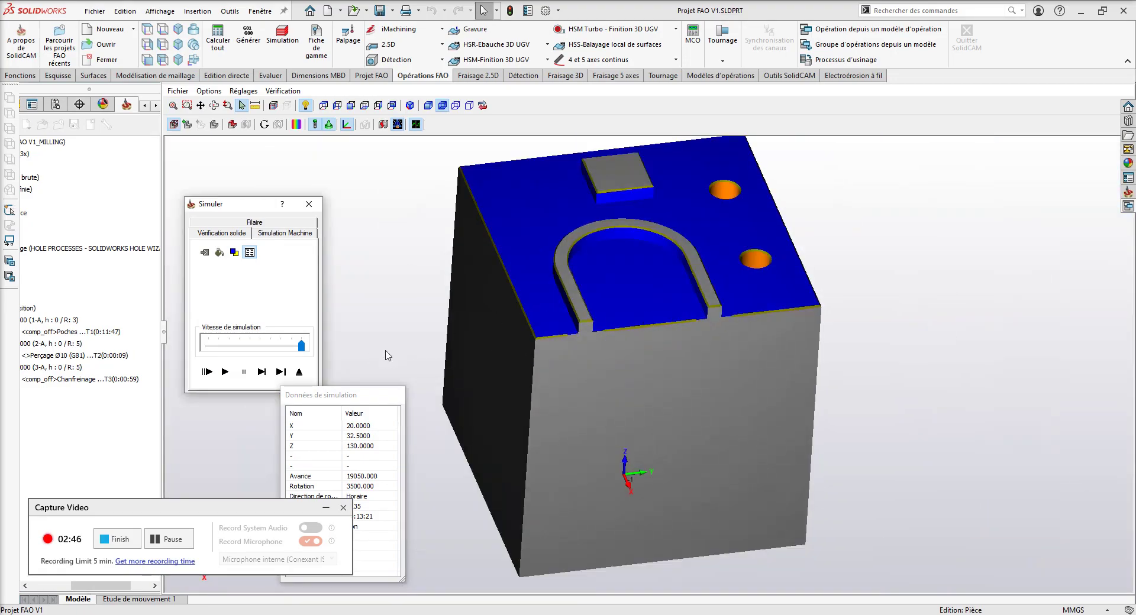
{"action": "left_click", "coordinate": [299, 372]}
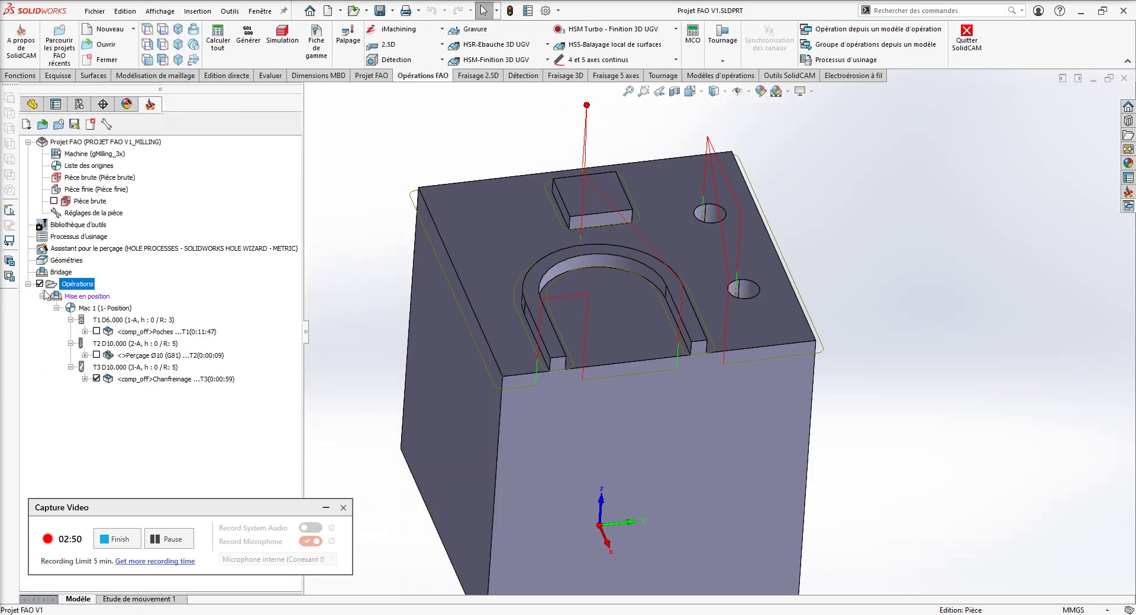
{"action": "left_click", "coordinate": [40, 285]}
Show all operation toolpaths and open the CATPart import feature for editing.
{"action": "left_click", "coordinate": [40, 285]}
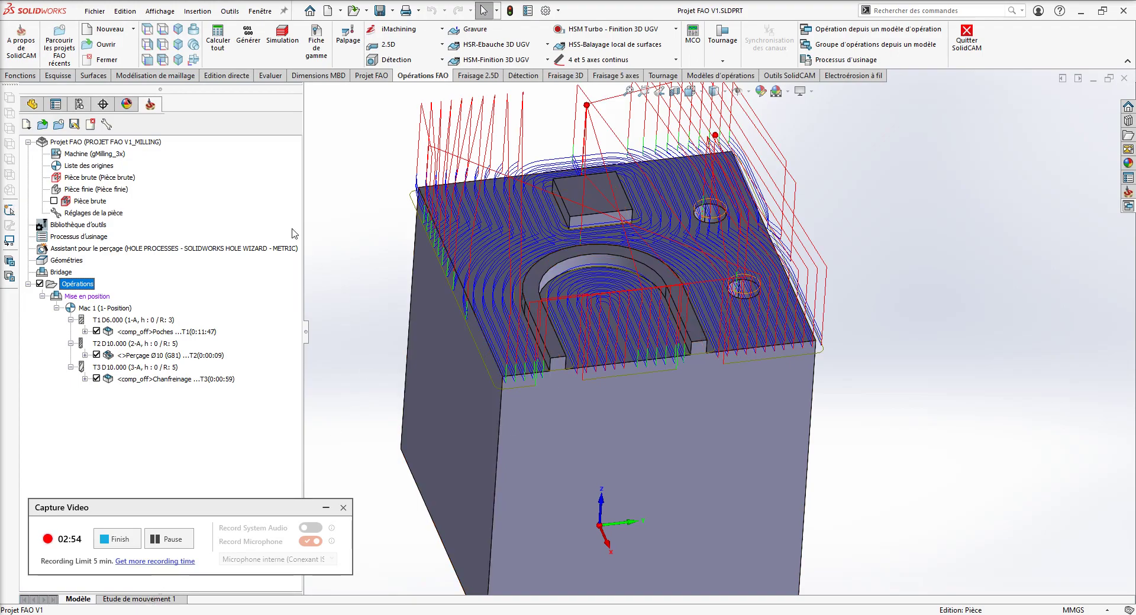
{"action": "left_click", "coordinate": [34, 105]}
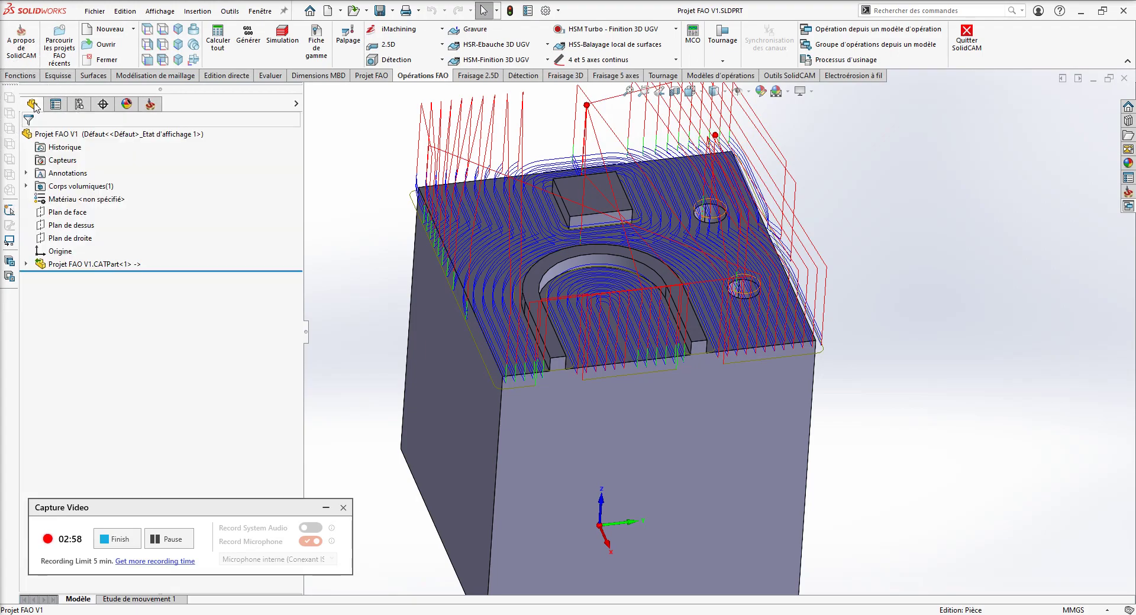
{"action": "left_click", "coordinate": [54, 265]}
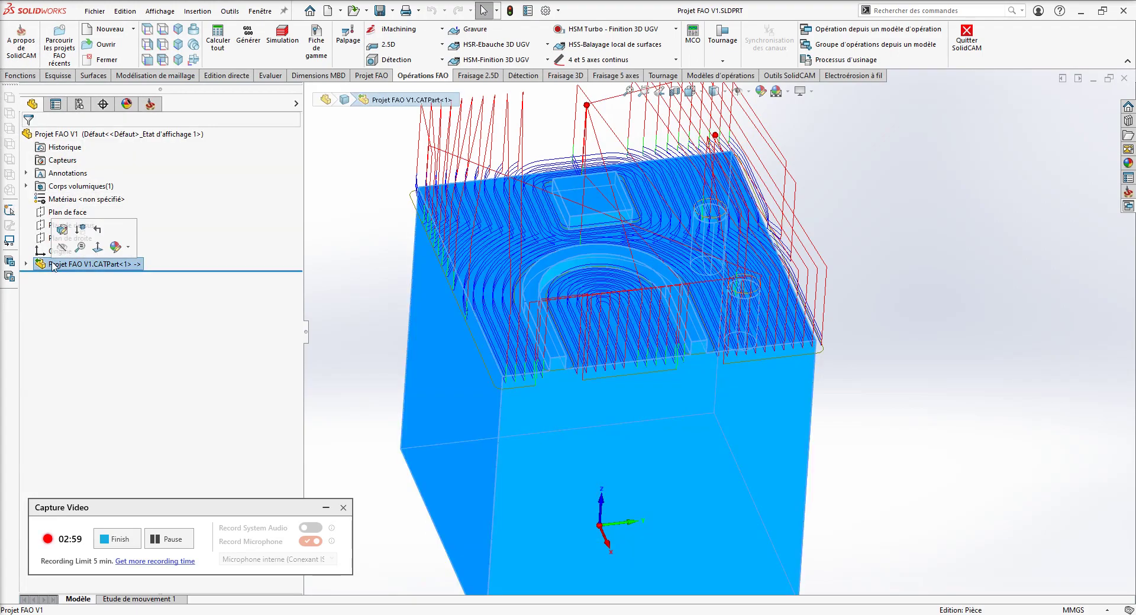
{"action": "left_click", "coordinate": [62, 231]}
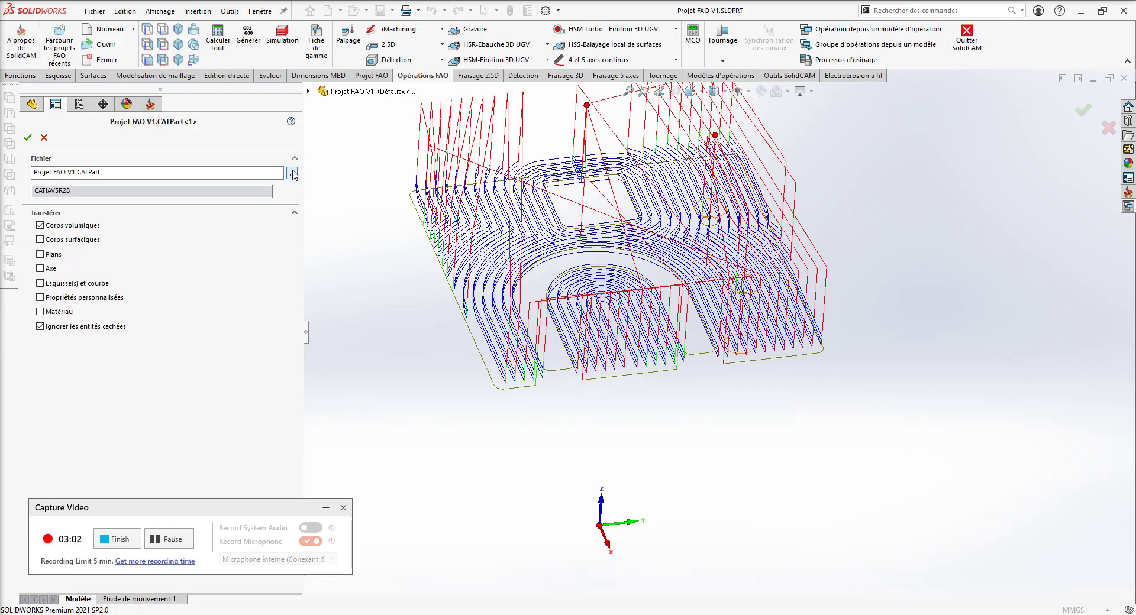
Replace the feature's source file with Projet FAO V2.CATPart and apply it.
{"action": "left_click", "coordinate": [293, 172]}
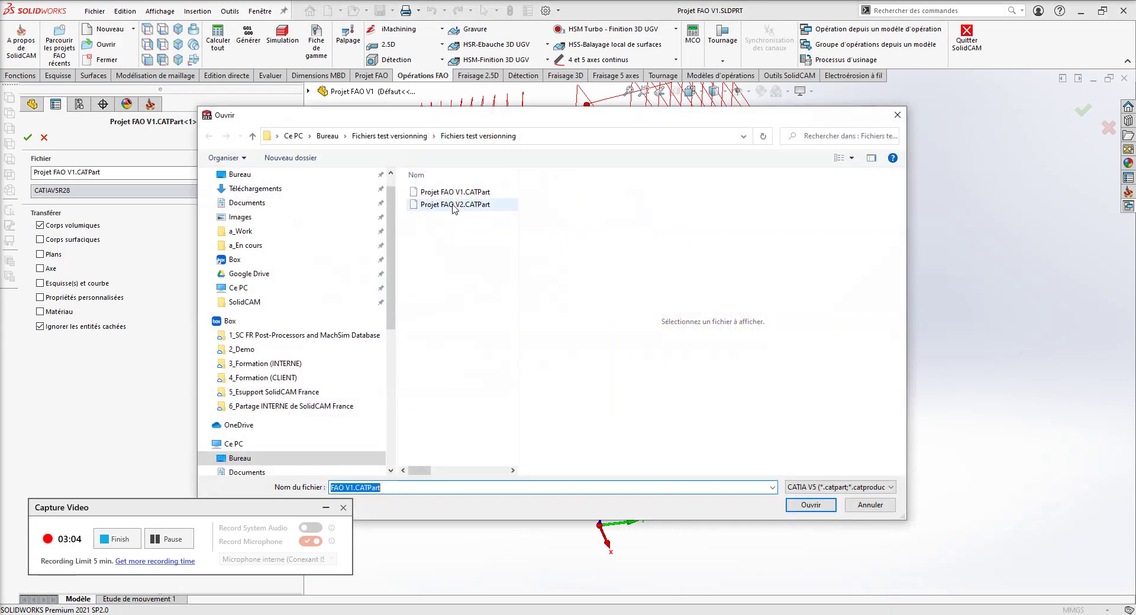
{"action": "left_click", "coordinate": [456, 205]}
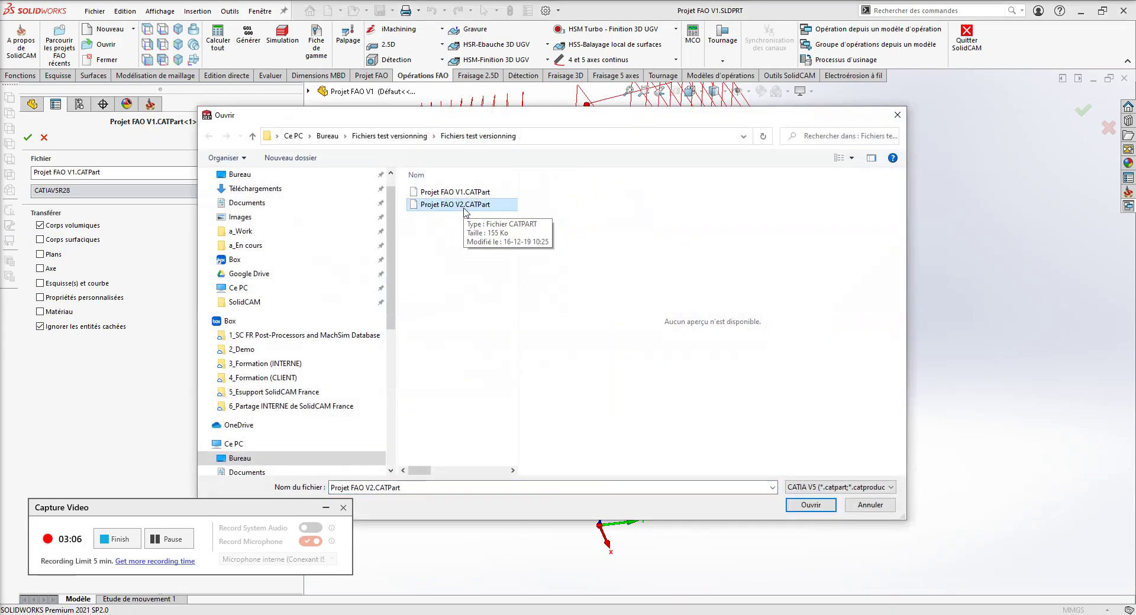
{"action": "left_click", "coordinate": [825, 509]}
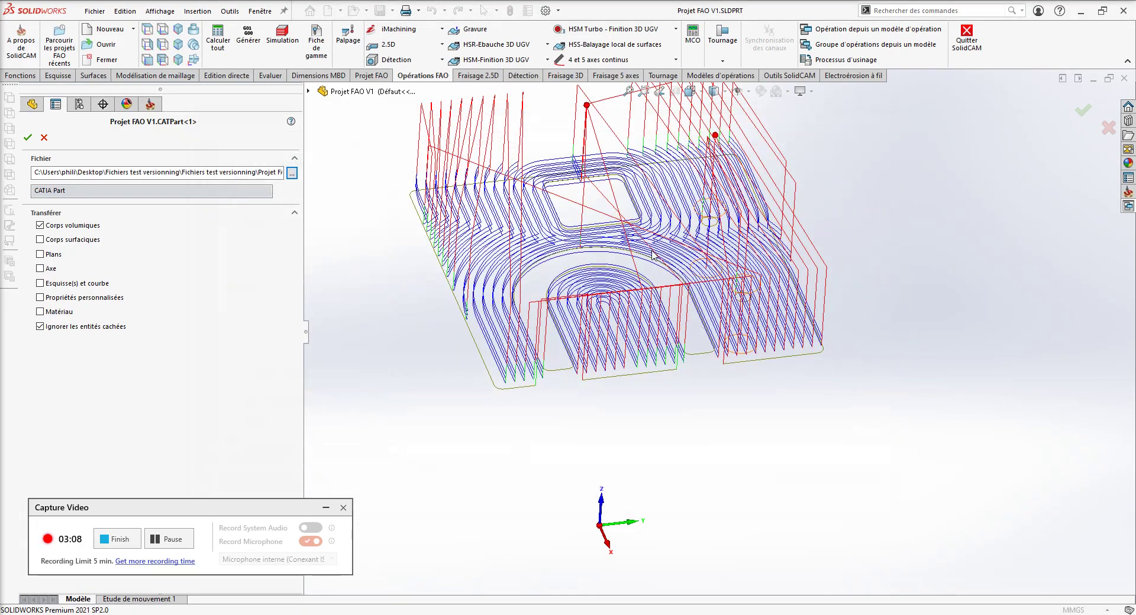
{"action": "left_click", "coordinate": [27, 137]}
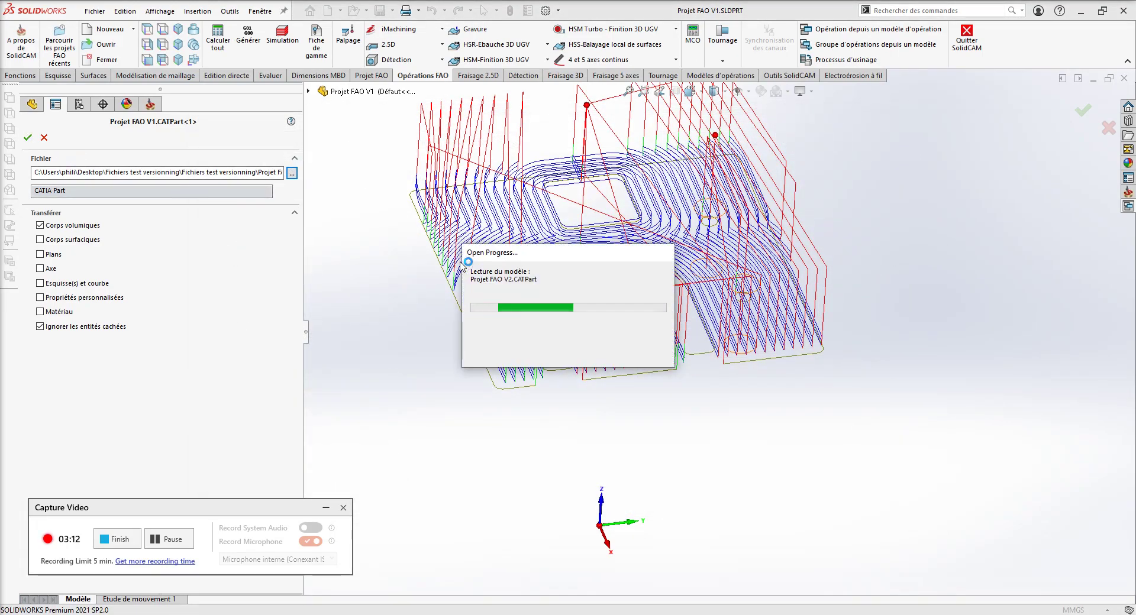
Show the reloaded V2 block shaded with edges and recentre it in the view.
{"action": "left_click", "coordinate": [714, 91]}
{"action": "left_click", "coordinate": [714, 108]}
{"action": "middle_click_drag", "start_coordinate": [847, 267], "coordinate": [812, 320], "text": "ctrl"}
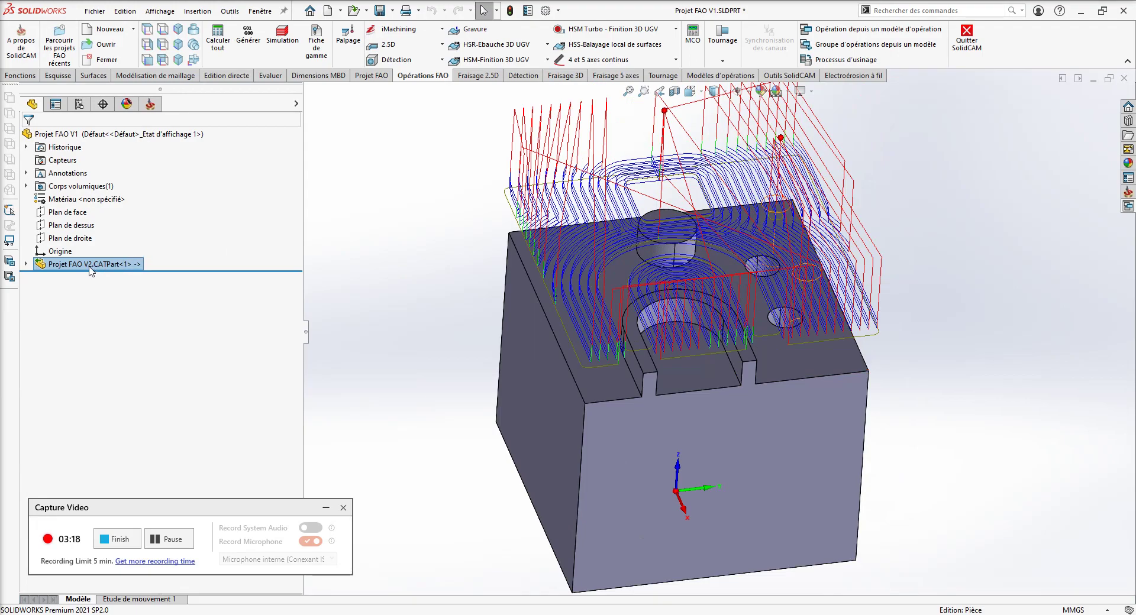
{"action": "left_click", "coordinate": [91, 270]}
Return to the SolidCAM tree and inspect the V2 geometry from front and top views.
{"action": "left_click", "coordinate": [150, 105]}
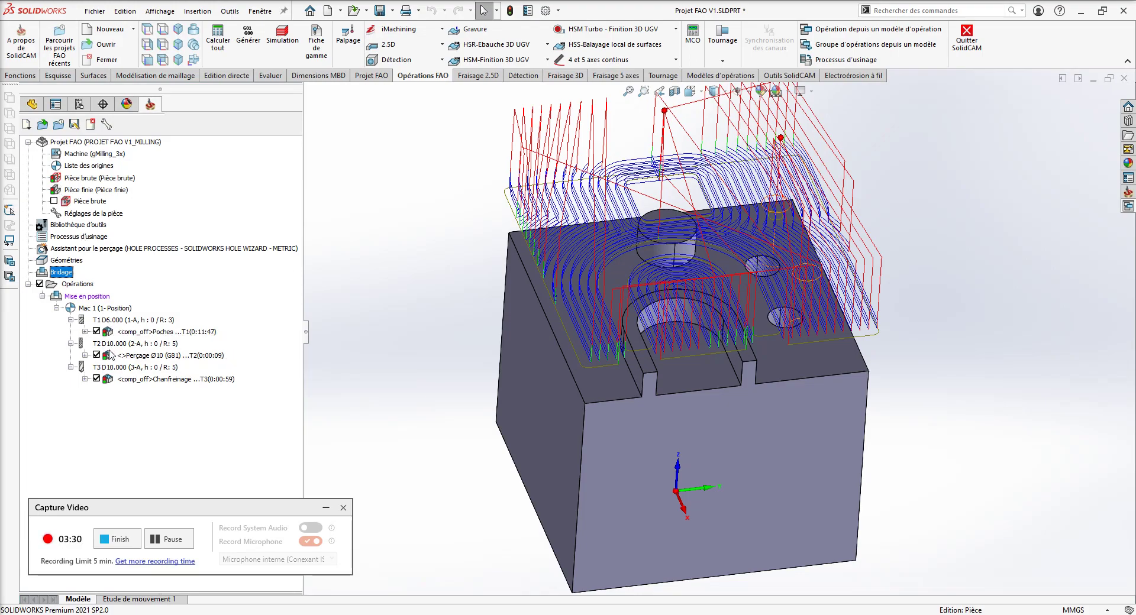
{"action": "mouse_move", "coordinate": [696, 307]}
{"action": "middle_mouse_down"}
{"action": "mouse_move", "coordinate": [746, 401]}
{"action": "mouse_move", "coordinate": [746, 338]}
{"action": "mouse_move", "coordinate": [728, 413]}
{"action": "middle_mouse_up"}
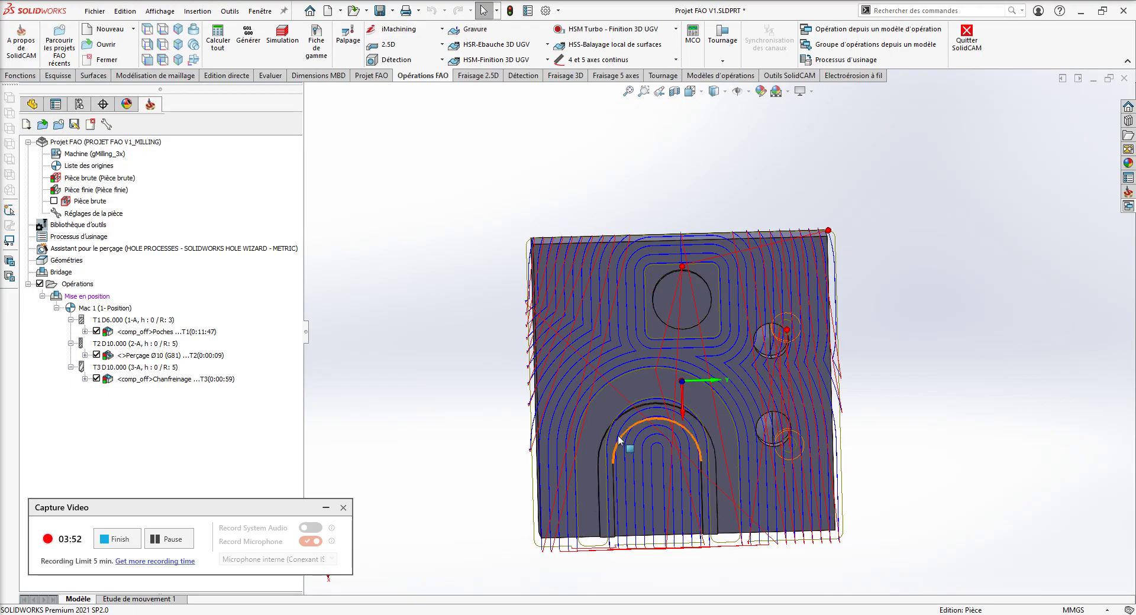
{"action": "key", "text": "ctrl+1"}
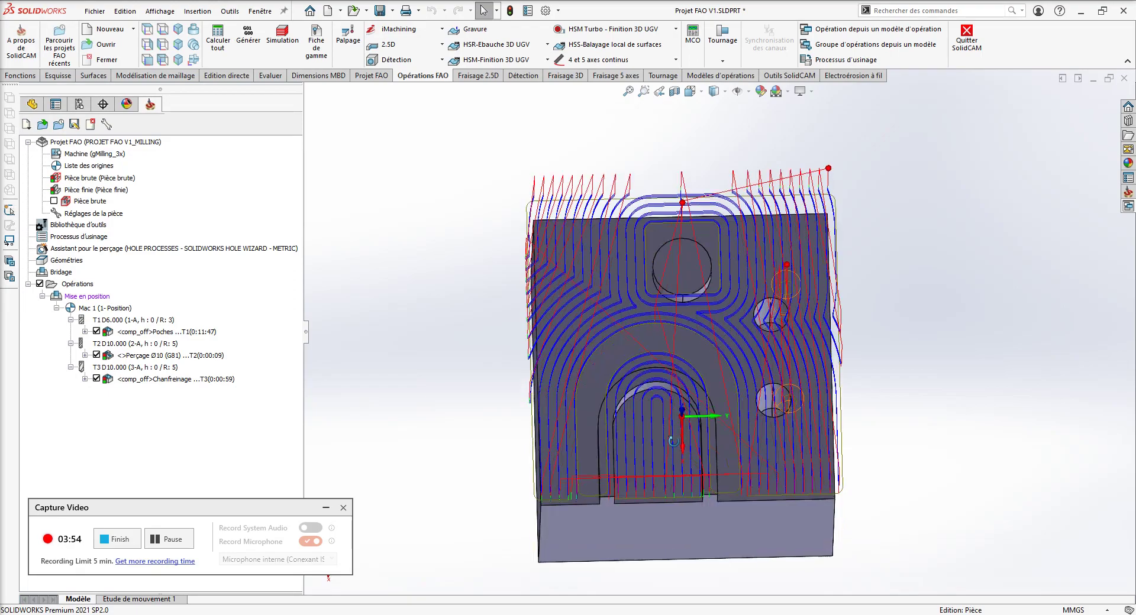
{"action": "key", "text": "ctrl+shift+z"}
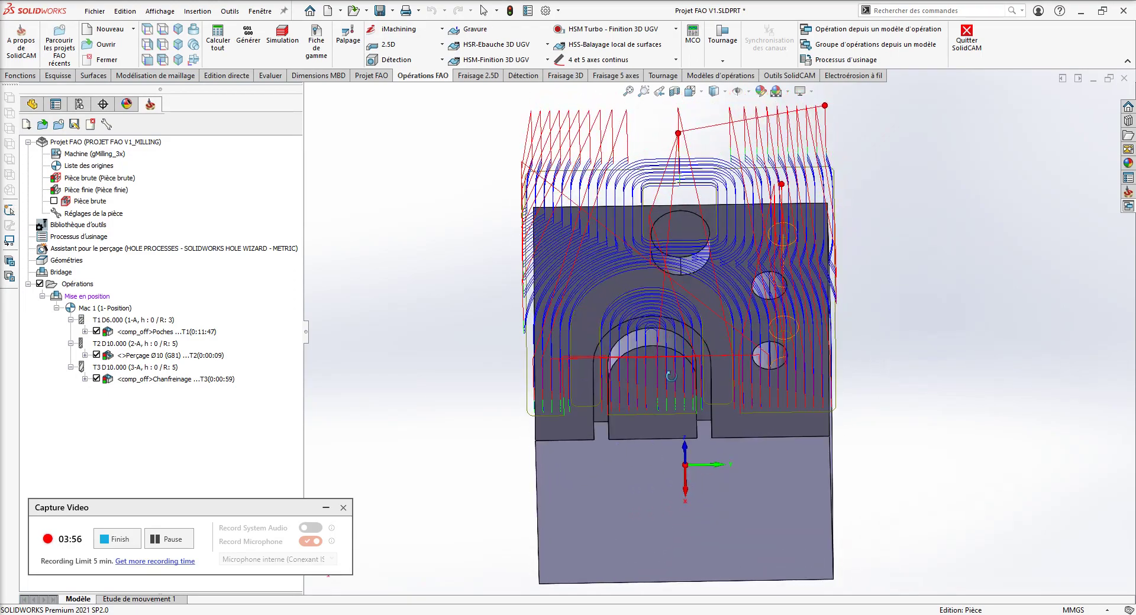
Synchronize the project to V2, then synchronize and recalculate all three operations and display their toolpaths.
{"action": "right_click", "coordinate": [116, 144]}
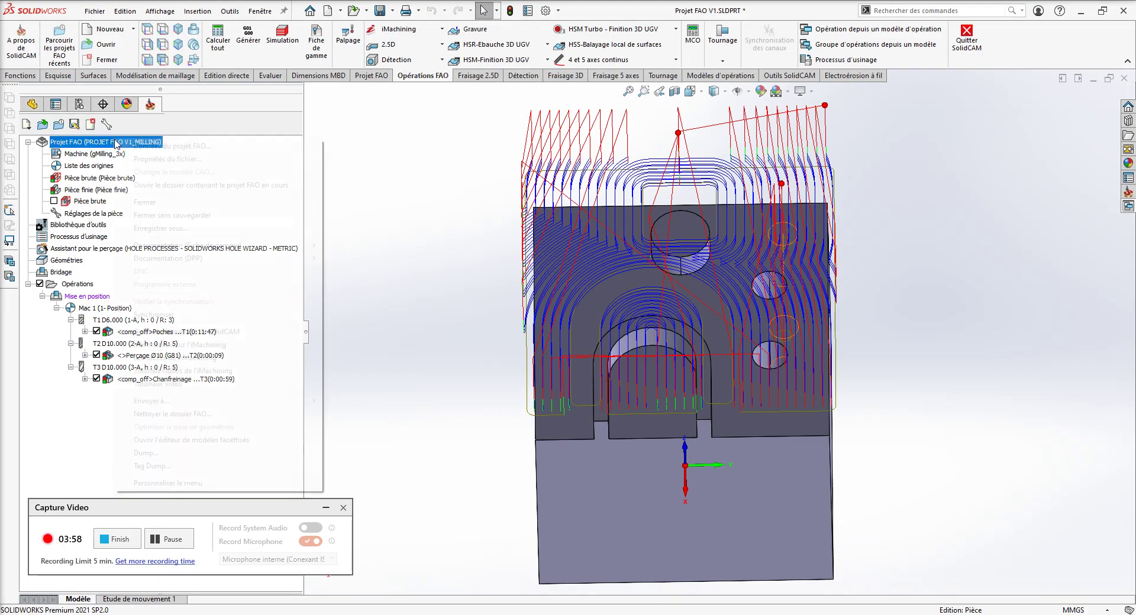
{"action": "left_click", "coordinate": [156, 315]}
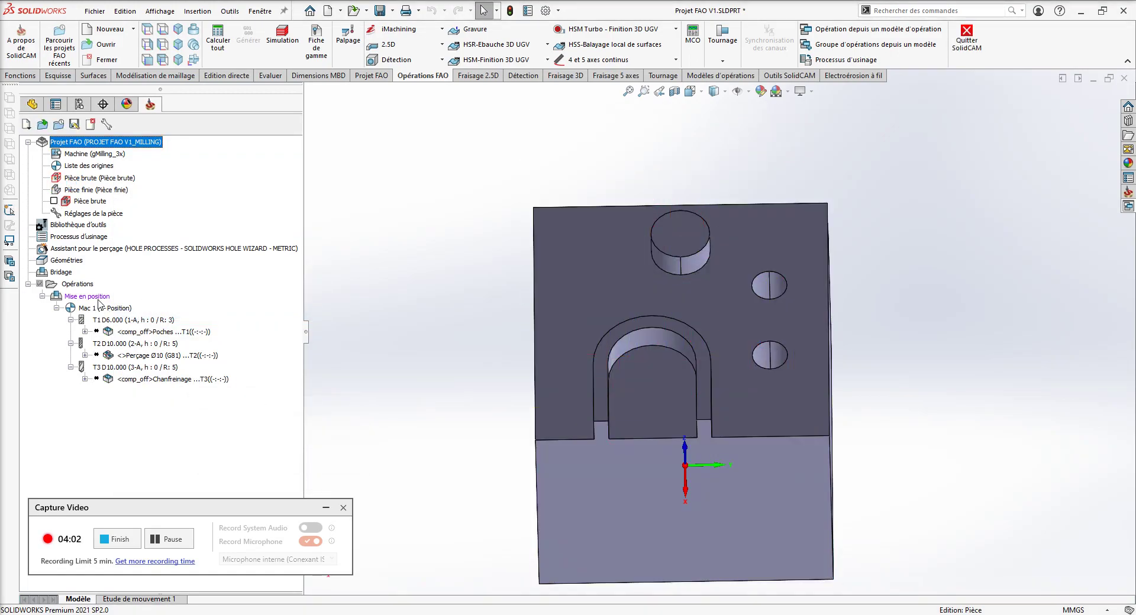
{"action": "right_click", "coordinate": [94, 296]}
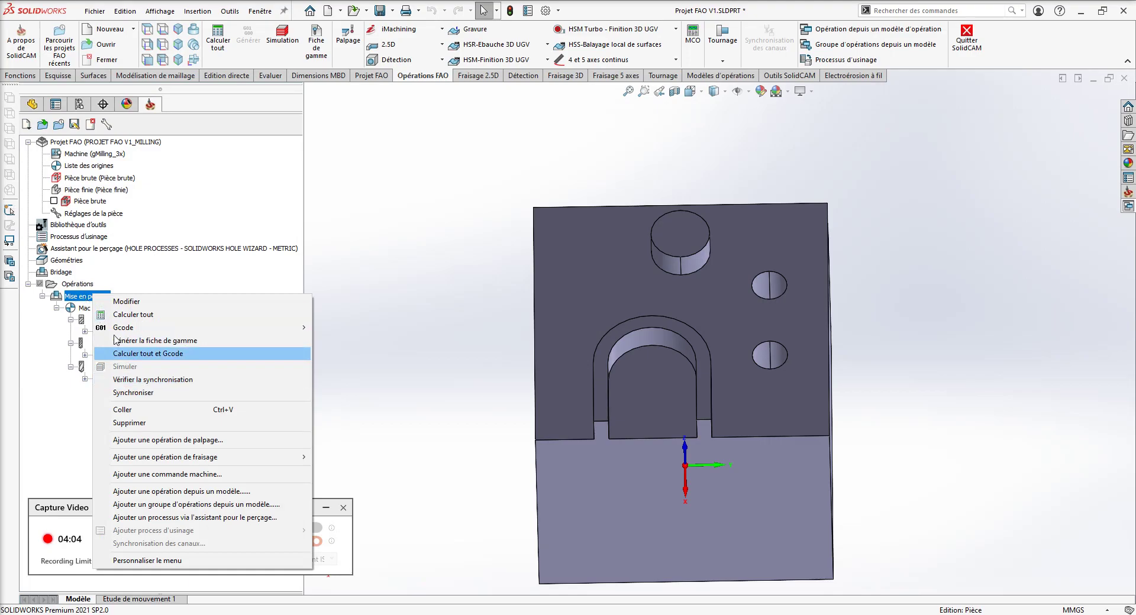
{"action": "left_click", "coordinate": [77, 285]}
{"action": "right_click", "coordinate": [77, 284]}
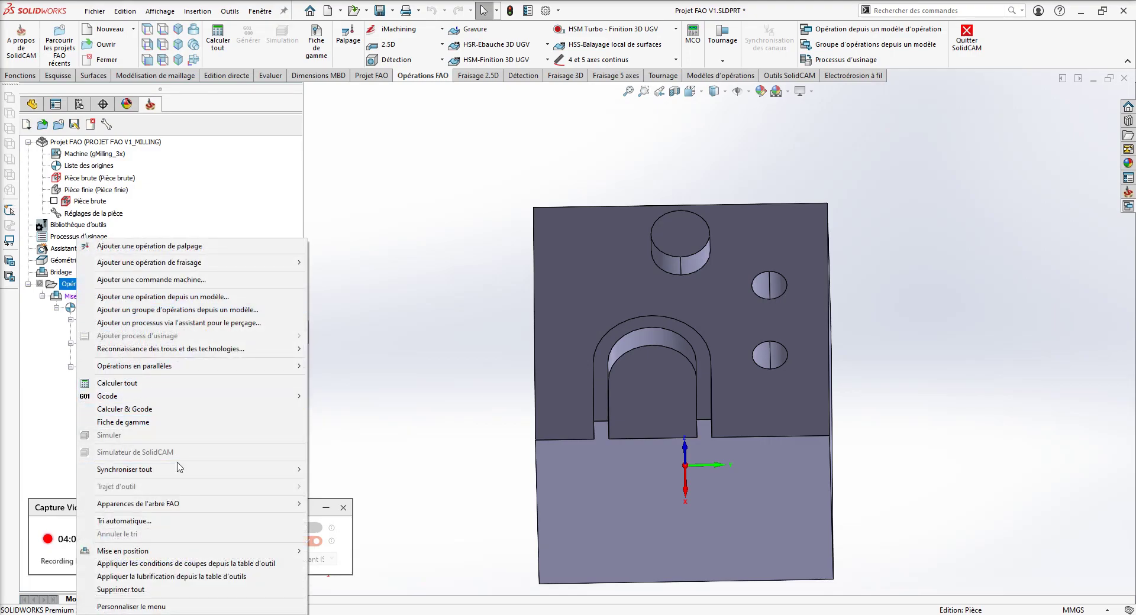
{"action": "left_click", "coordinate": [379, 498]}
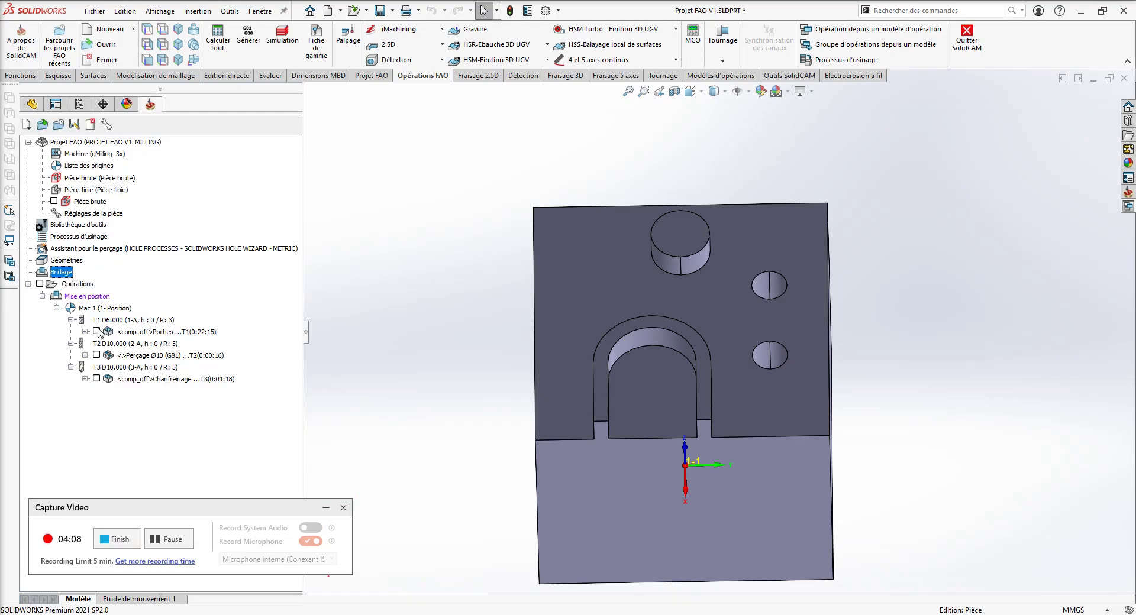
{"action": "left_click", "coordinate": [40, 284]}
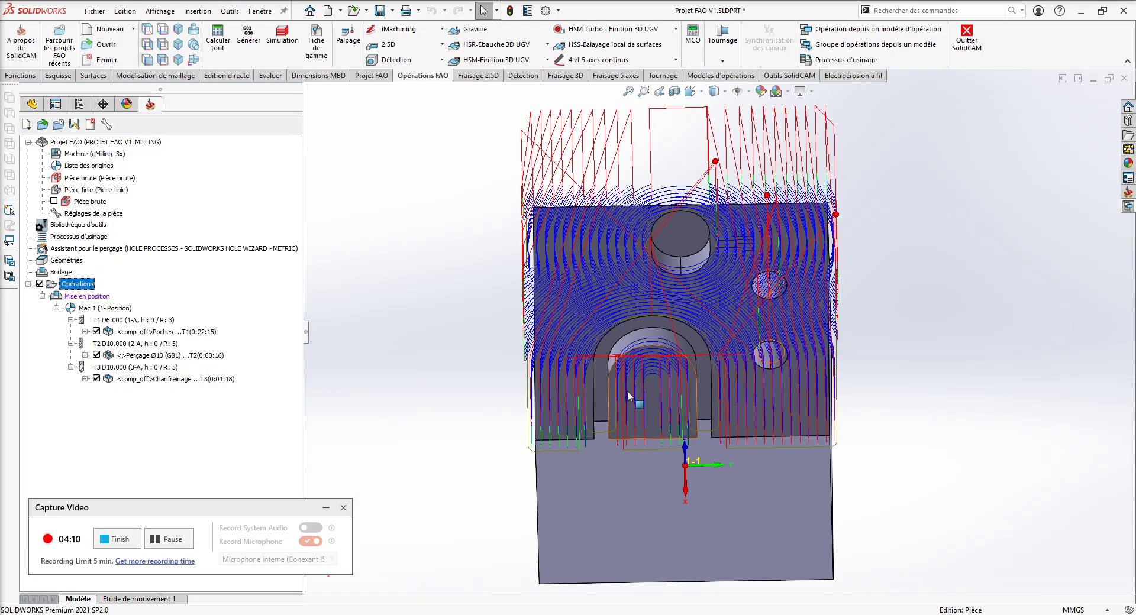
{"action": "mouse_move", "coordinate": [615, 379]}
{"action": "middle_mouse_down"}
{"action": "mouse_move", "coordinate": [631, 397]}
{"action": "mouse_move", "coordinate": [632, 493]}
{"action": "mouse_move", "coordinate": [643, 499]}
{"action": "middle_mouse_up"}
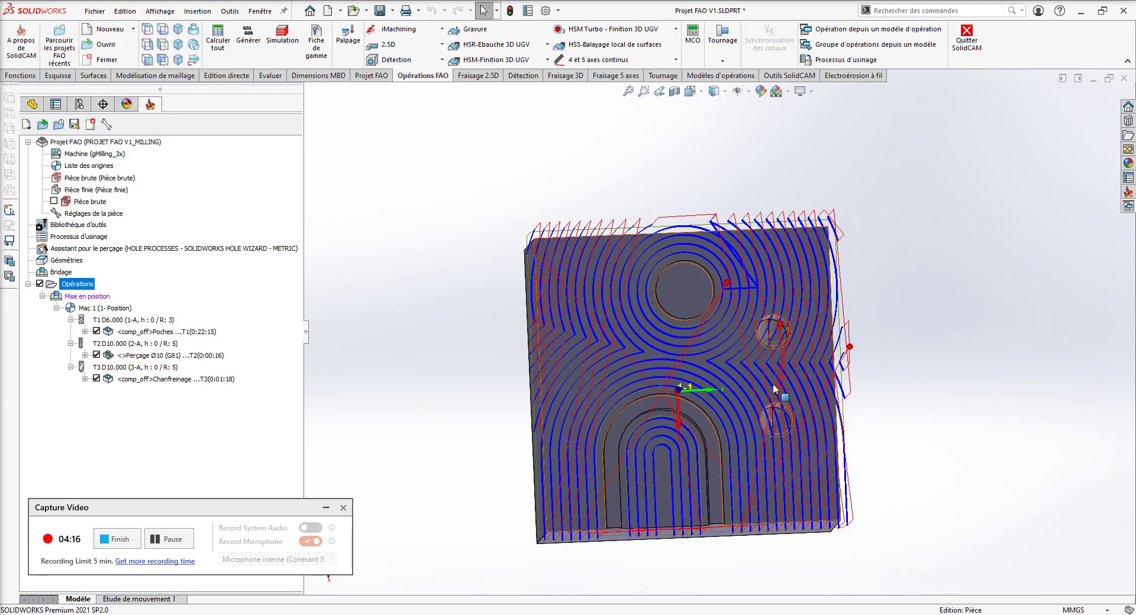
Play a Vérification solide simulation of all operations and inspect the pocketed block with two drilled holes.
{"action": "right_click", "coordinate": [72, 290]}
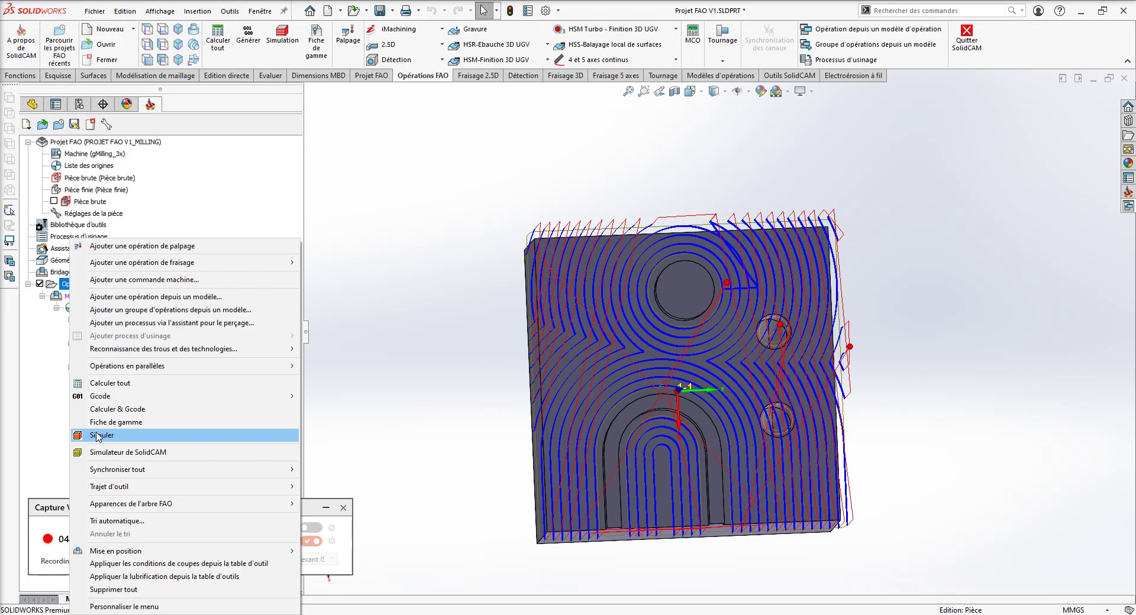
{"action": "left_click", "coordinate": [98, 435]}
{"action": "left_click", "coordinate": [236, 223]}
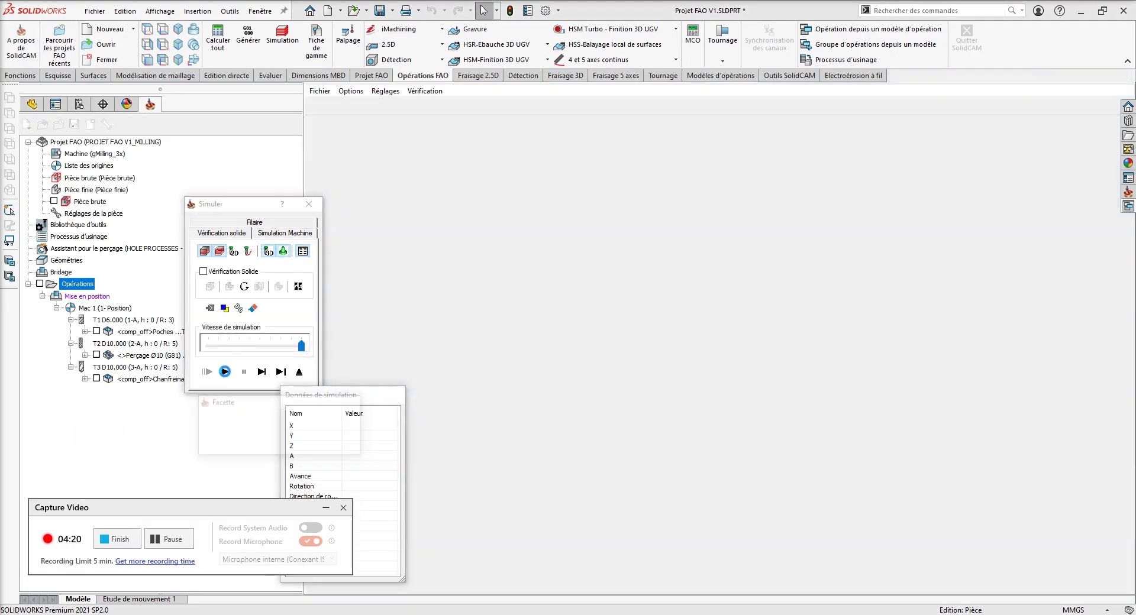
{"action": "left_click", "coordinate": [225, 371]}
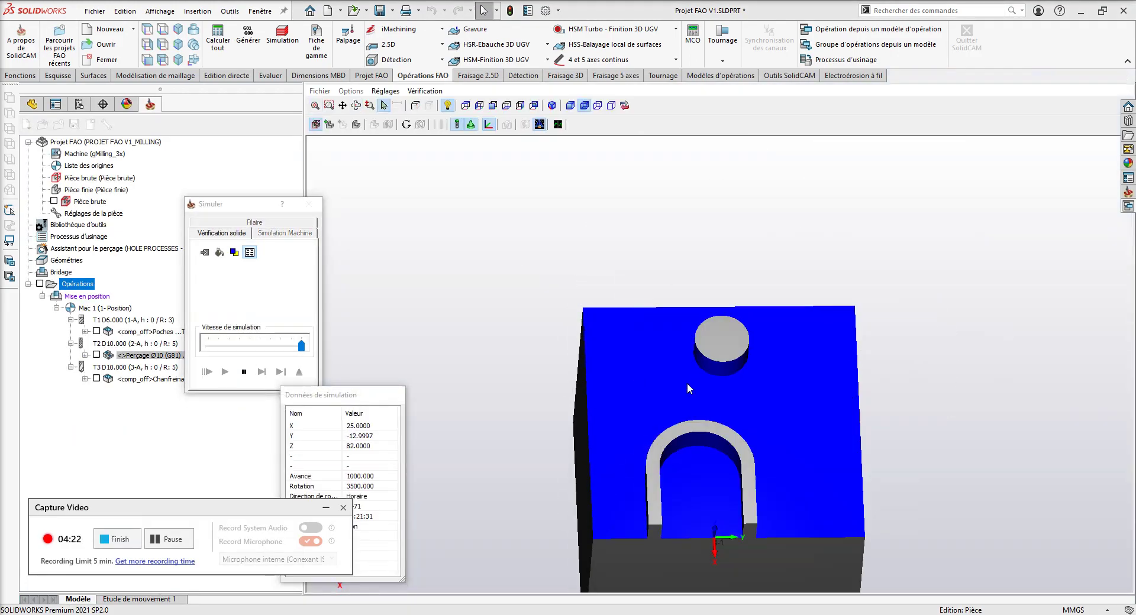
{"action": "middle_click_drag", "start_coordinate": [717, 421], "coordinate": [722, 372]}
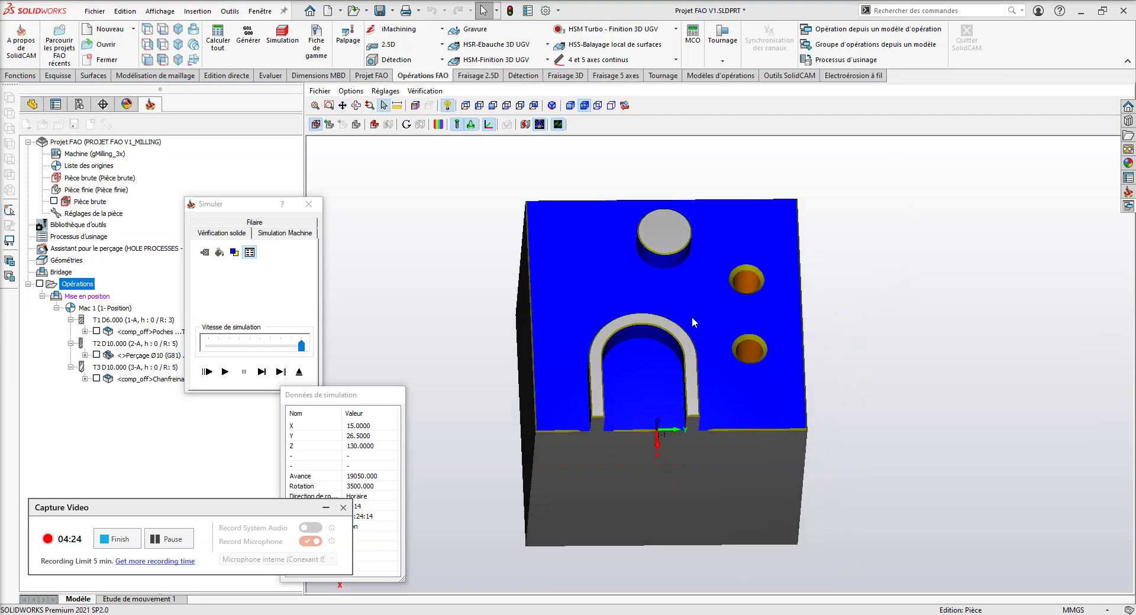
{"action": "middle_click_drag", "start_coordinate": [624, 294], "coordinate": [619, 383]}
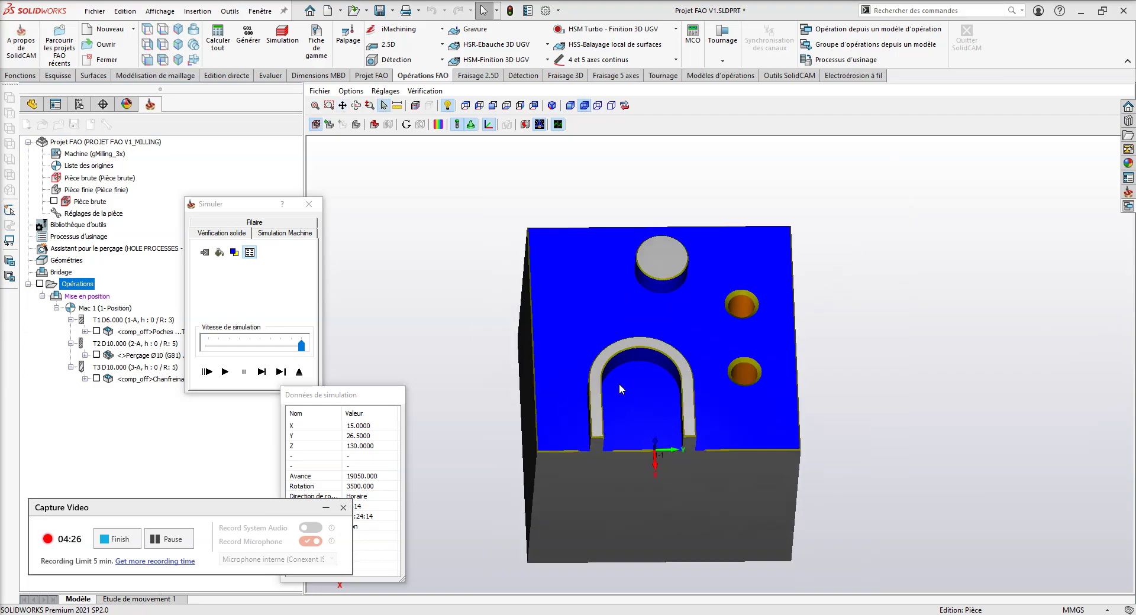